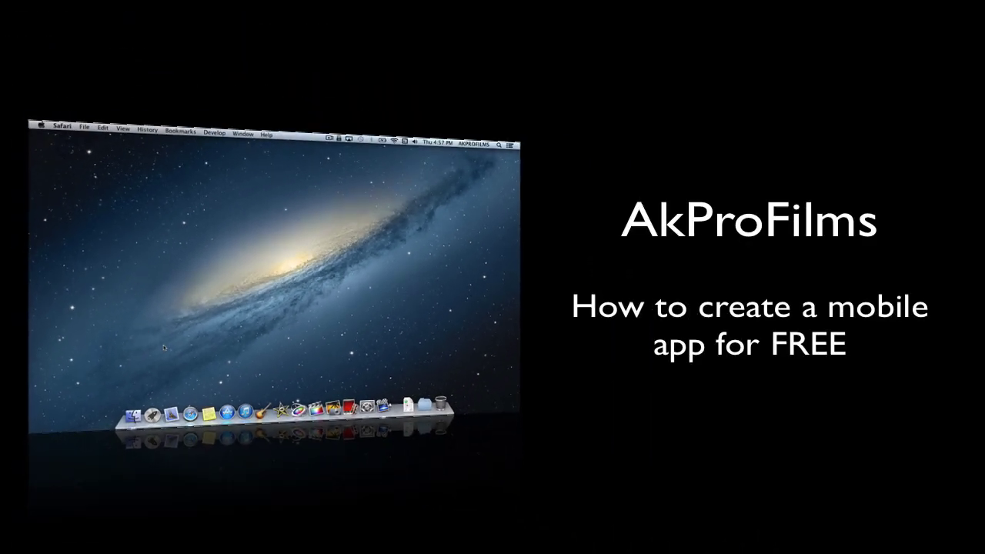
# Launch Safari and go to mobile.conduit.com in the address bar
pyautogui.click(190, 414)
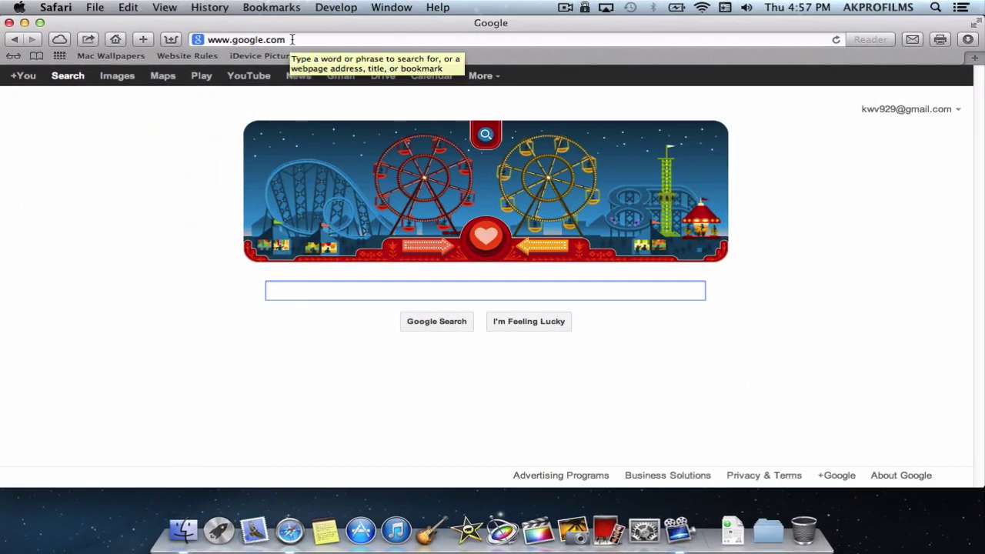
pyautogui.click(293, 40)
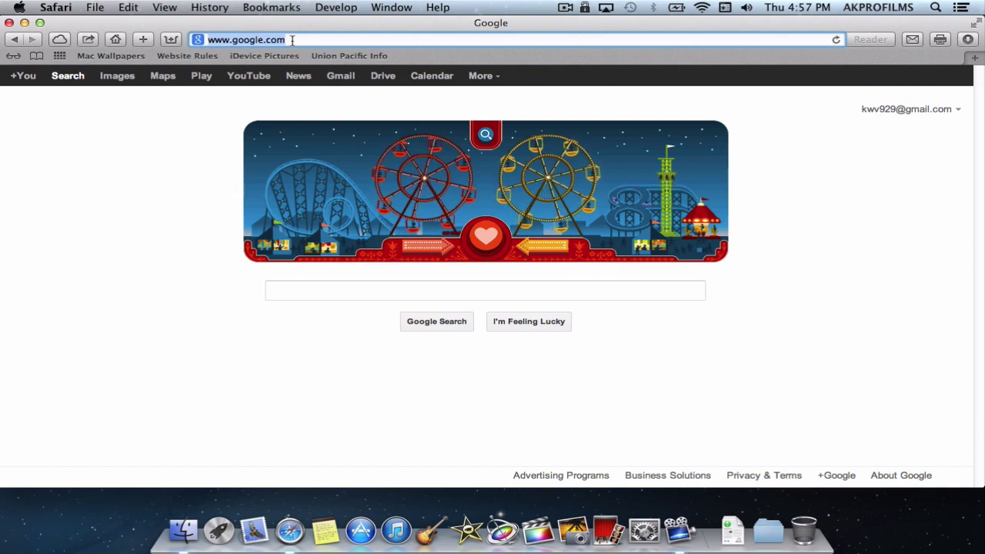
pyautogui.write('m')
pyautogui.write('obi')
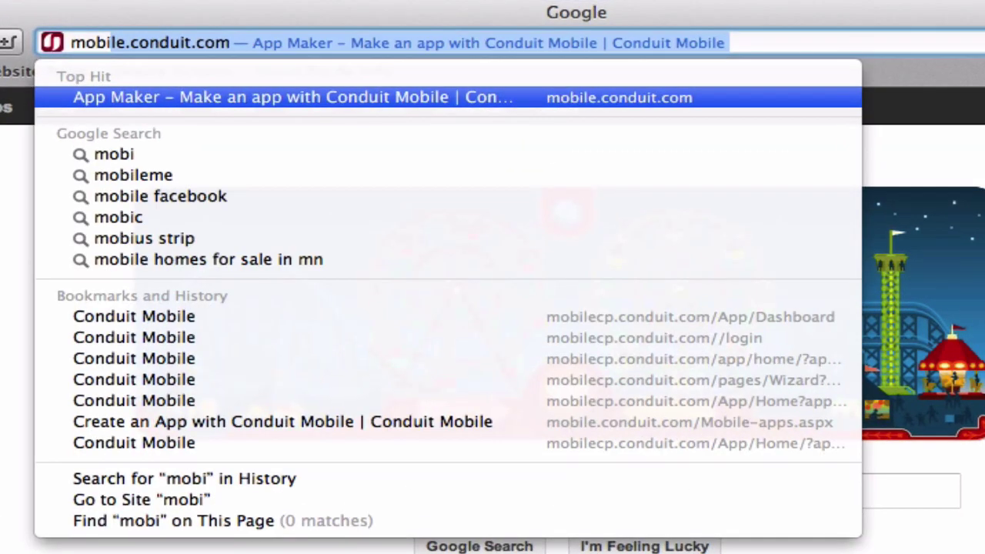
pyautogui.write('le.conduit.com')
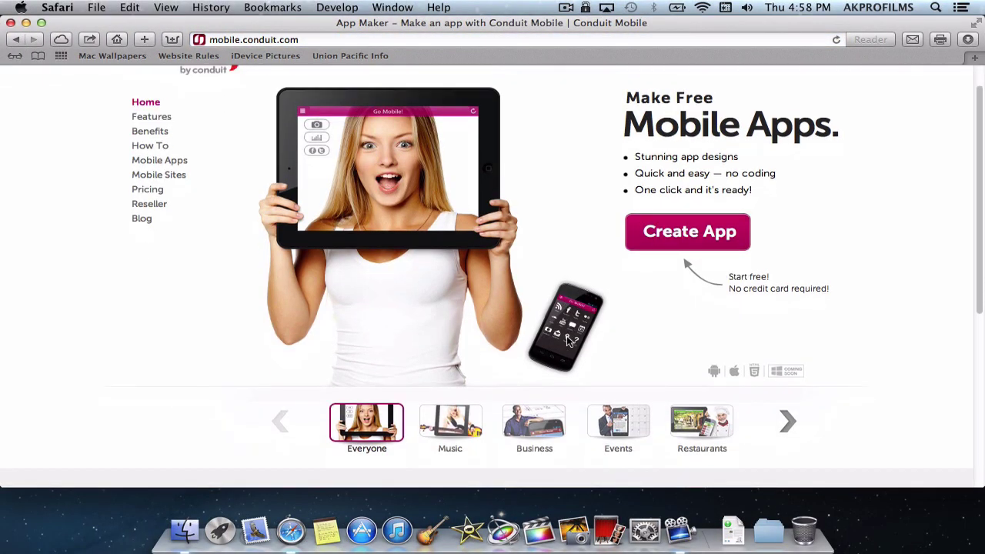
# Browse the Business, Music, Events and Restaurants app showcases
pyautogui.click(539, 396)
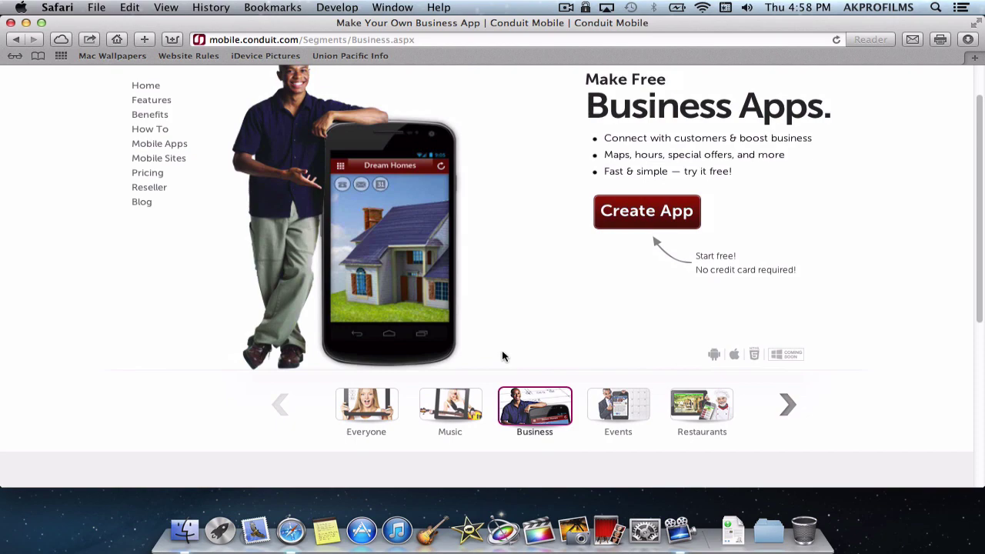
pyautogui.click(437, 457)
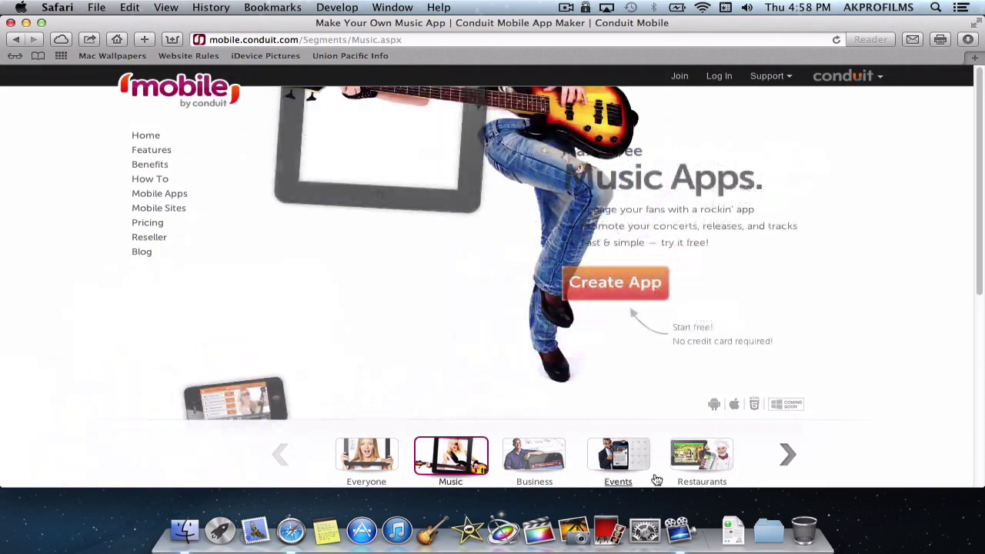
pyautogui.click(647, 459)
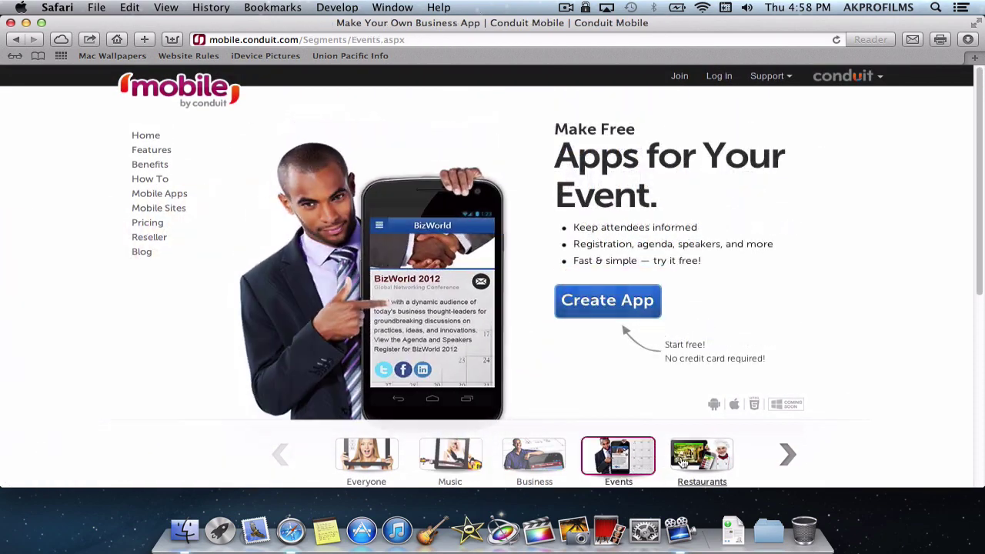
pyautogui.click(702, 456)
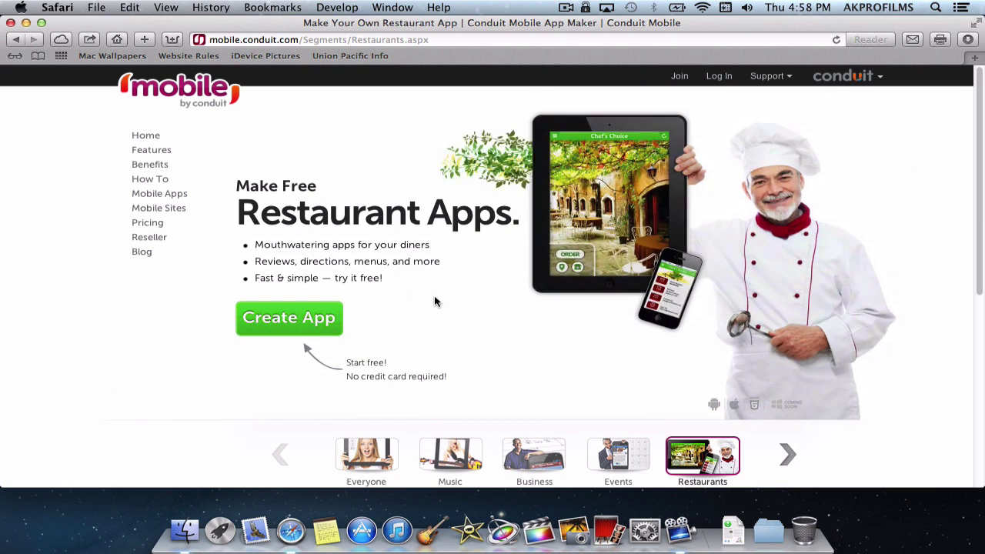
# Scroll the Restaurants page down past App of the Month and back to the top
pyautogui.scroll(-3, 453, 302)
pyautogui.scroll(-1, 452, 301)
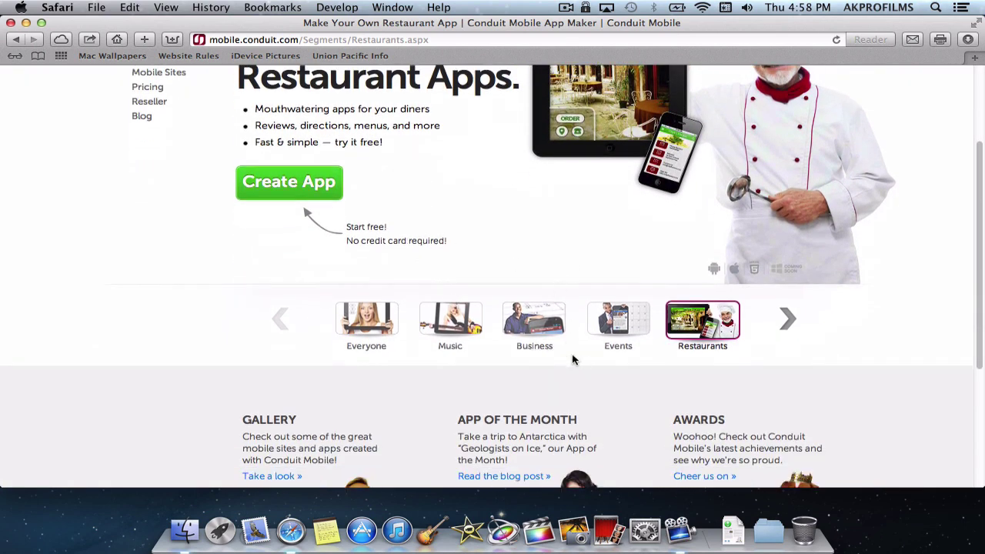
pyautogui.scroll(-4, 600, 376)
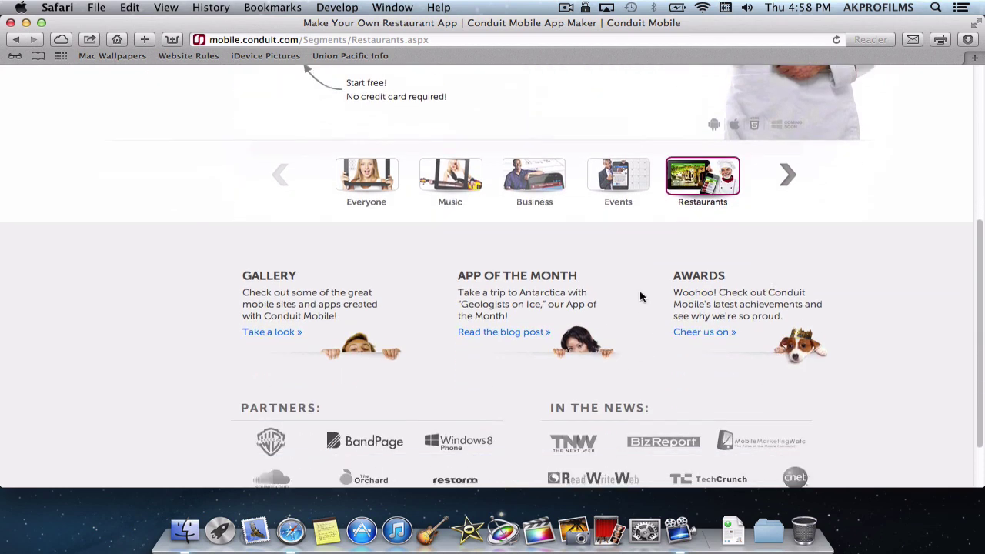
pyautogui.moveTo(668, 281); pyautogui.dragTo(727, 286)
pyautogui.click(612, 280)
pyautogui.scroll(-2, 325, 295)
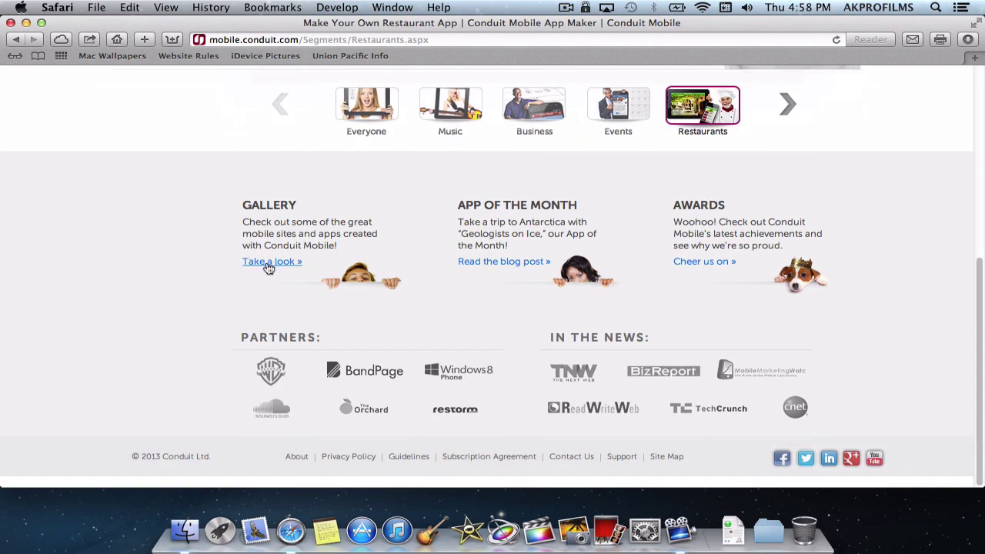
pyautogui.scroll(3, 288, 244)
pyautogui.scroll(4, 292, 243)
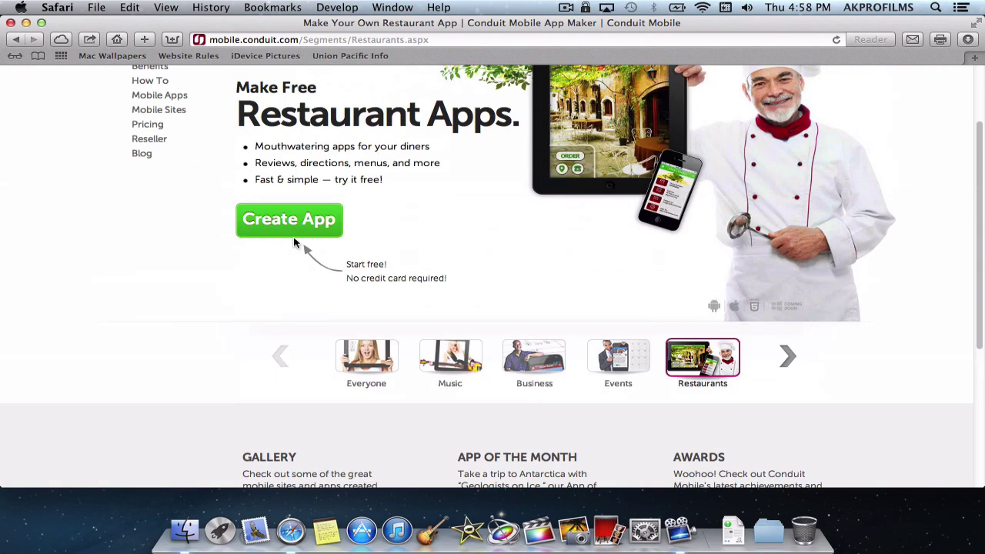
pyautogui.scroll(3, 293, 243)
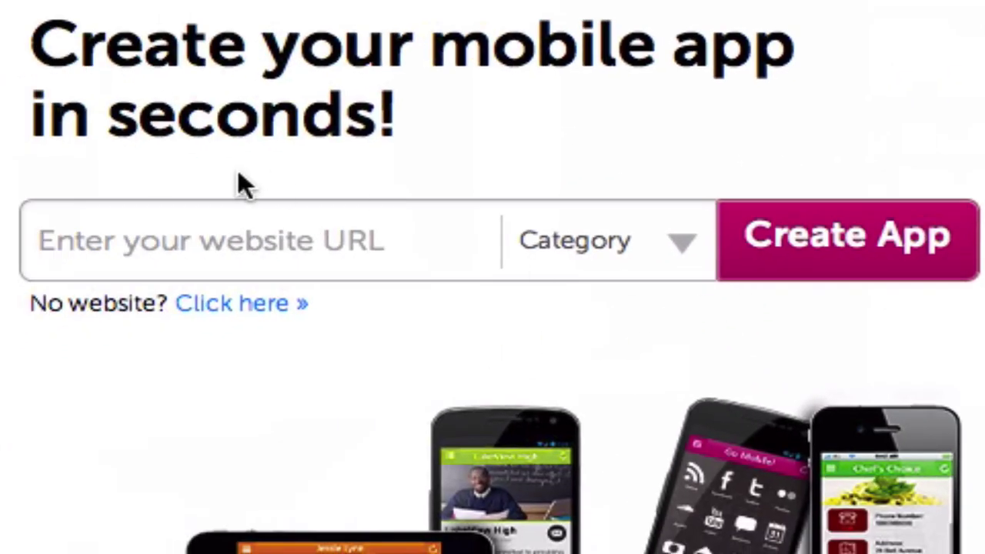
# Start a new untitled app without a website, leaving the category unchosen
pyautogui.click(216, 252)
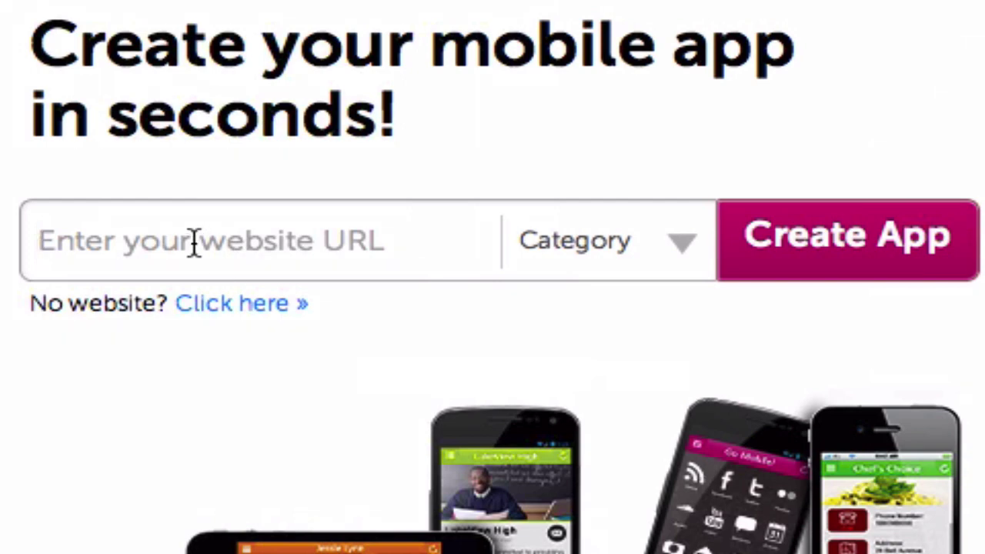
pyautogui.click(582, 269)
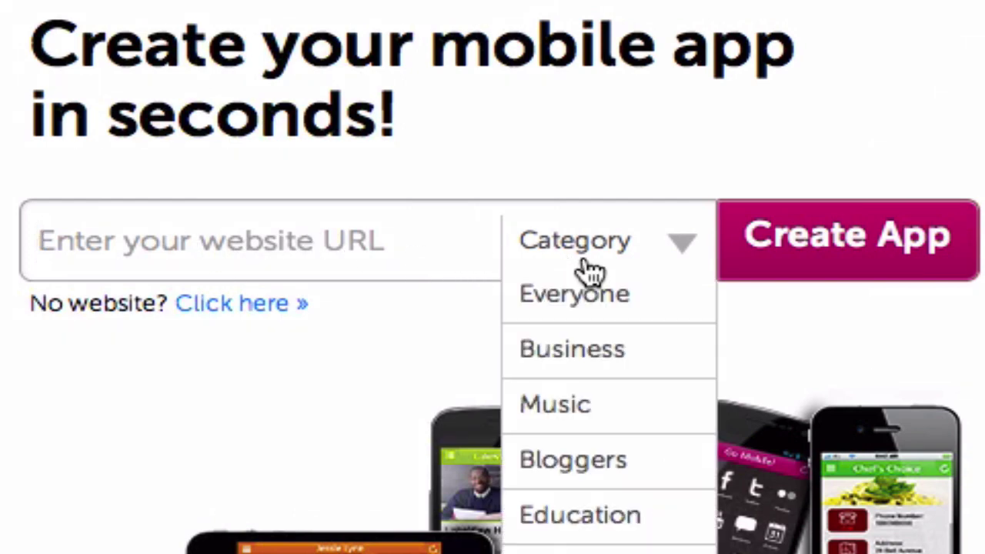
pyautogui.click(214, 349)
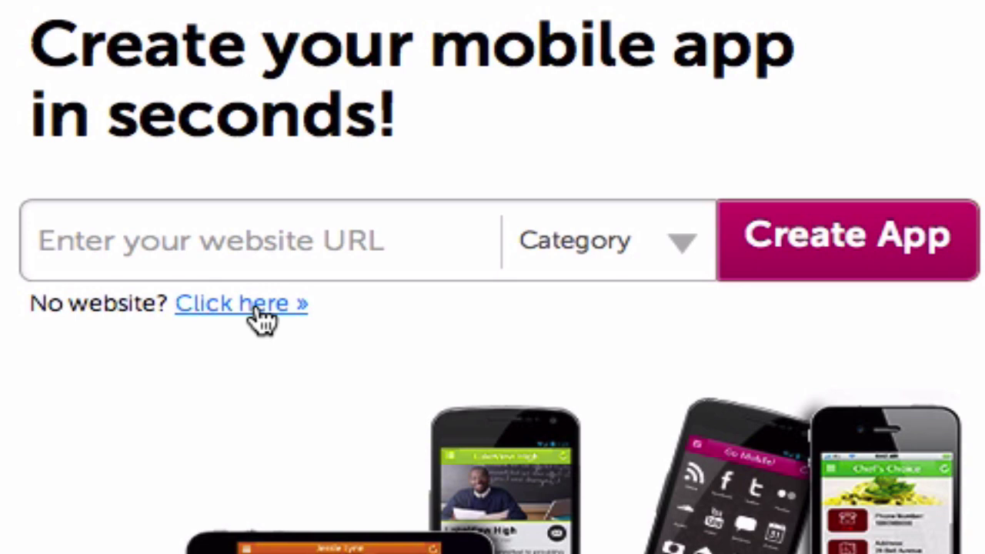
pyautogui.click(202, 302)
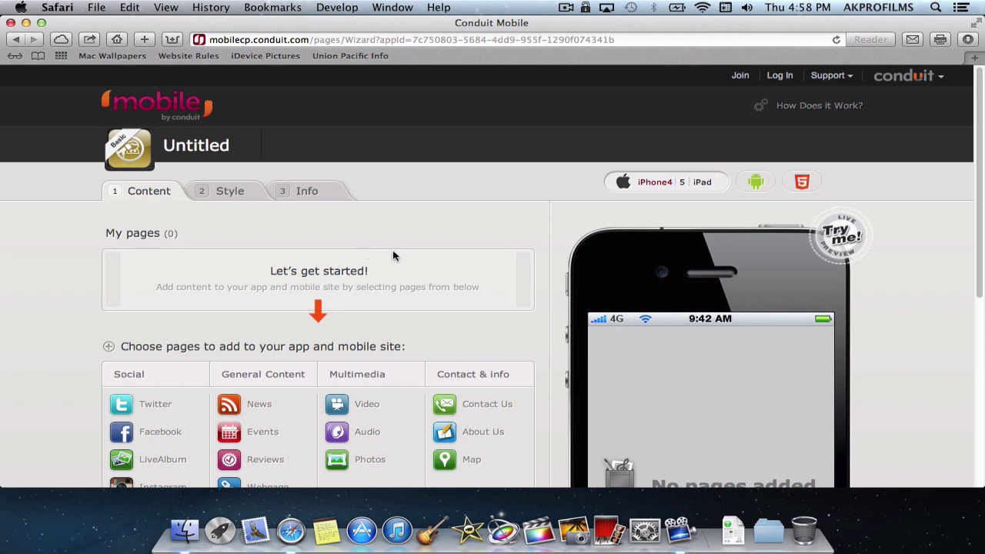
# Reveal the additional page types such as Custom, Module, Email Us and Call Us
pyautogui.scroll(-2, 392, 256)
pyautogui.scroll(-2, 308, 327)
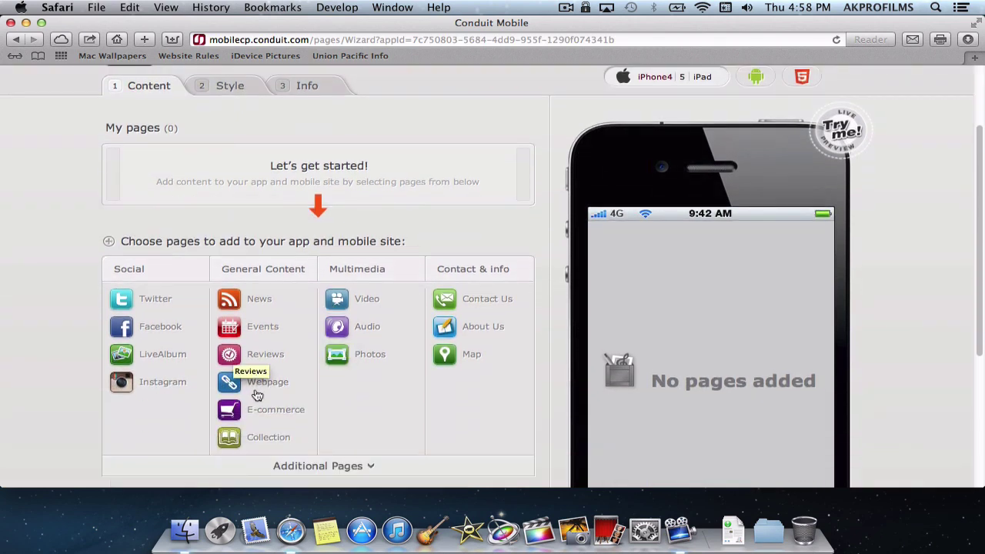
pyautogui.scroll(-5, 281, 369)
pyautogui.click(312, 247)
pyautogui.scroll(-1, 330, 262)
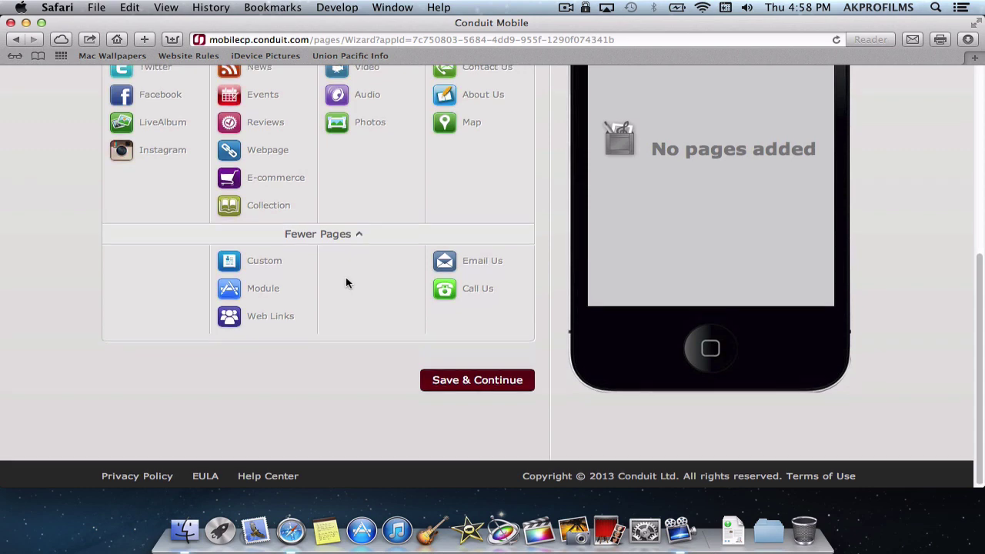
pyautogui.scroll(3, 345, 279)
pyautogui.scroll(4, 346, 279)
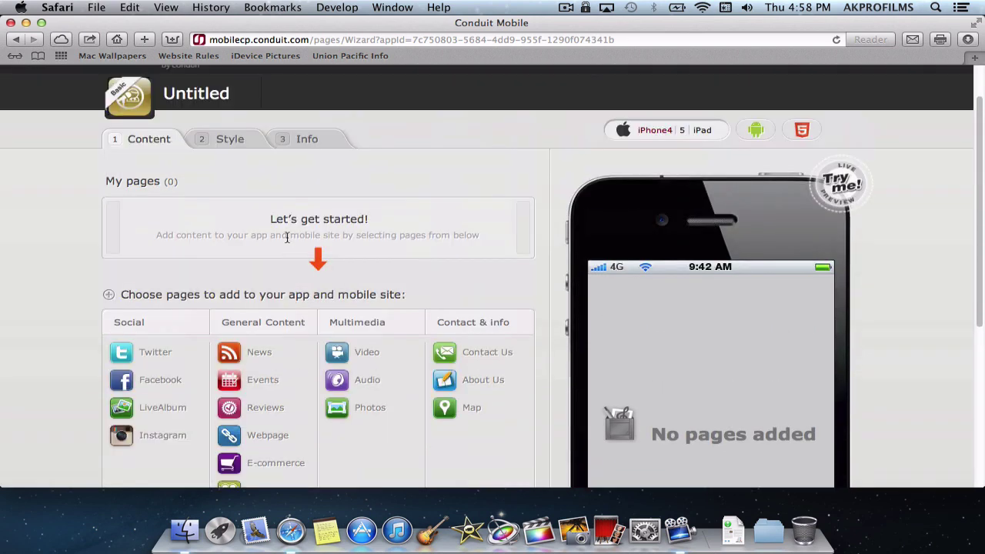
# Look through the Style and Info tabs and the icon choices, then return to Content
pyautogui.click(240, 136)
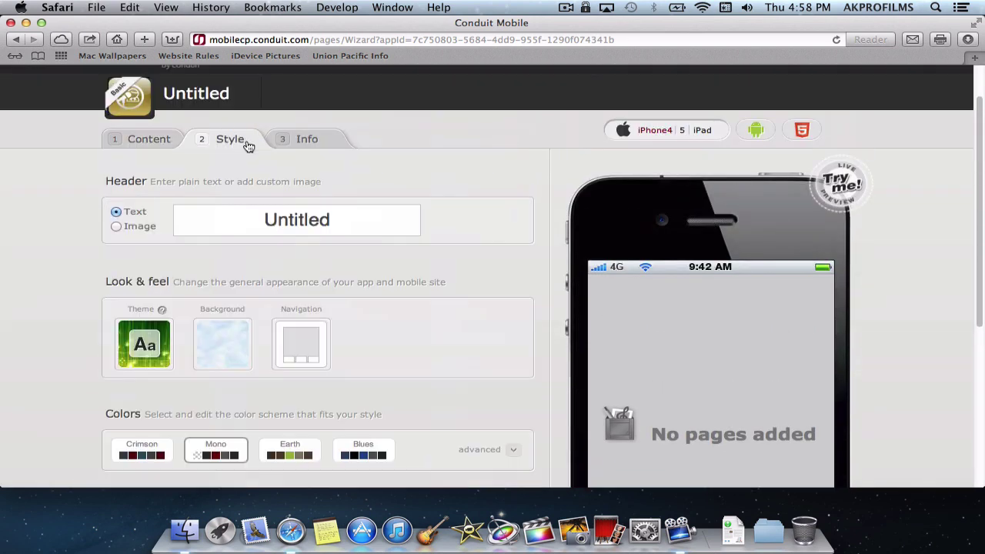
pyautogui.click(306, 143)
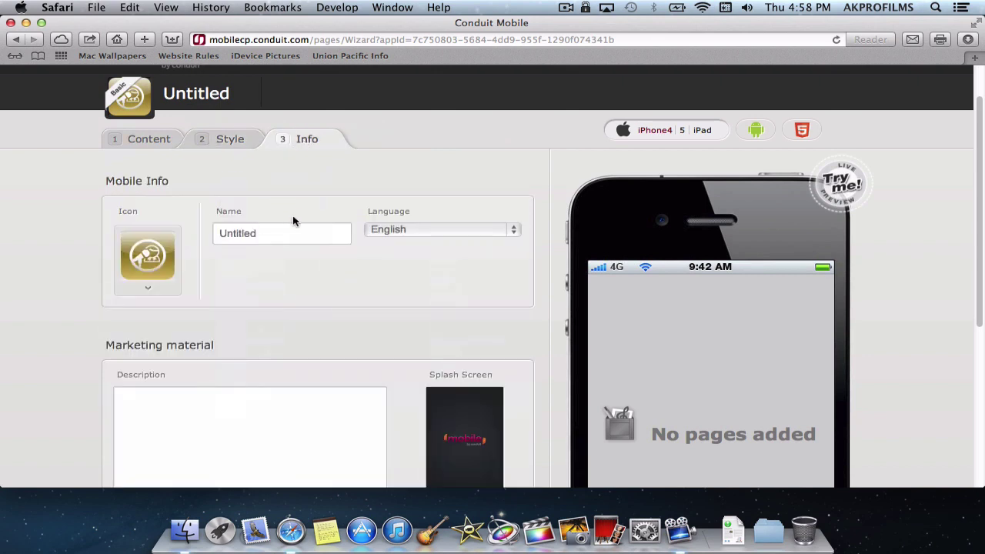
pyautogui.scroll(-3, 401, 304)
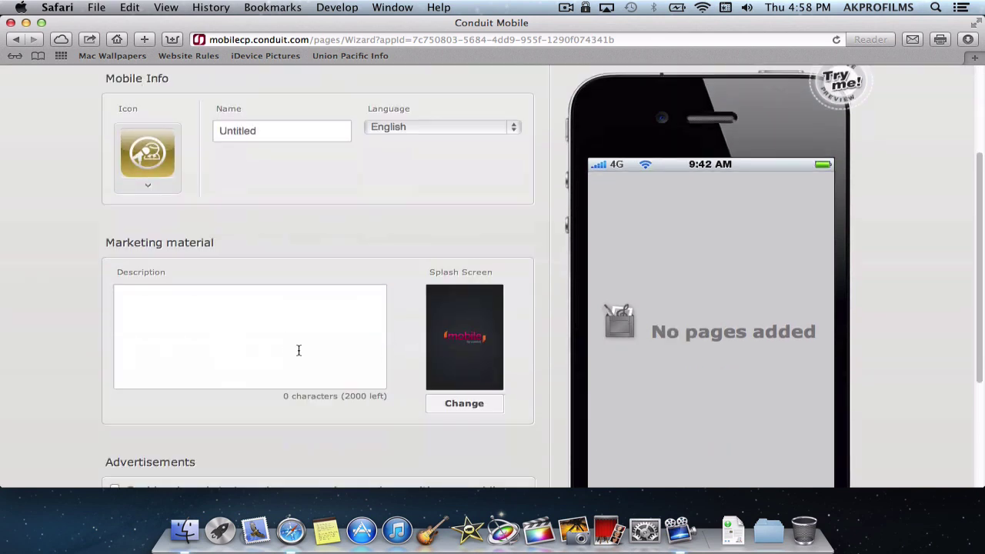
pyautogui.scroll(-3, 298, 350)
pyautogui.scroll(7, 150, 254)
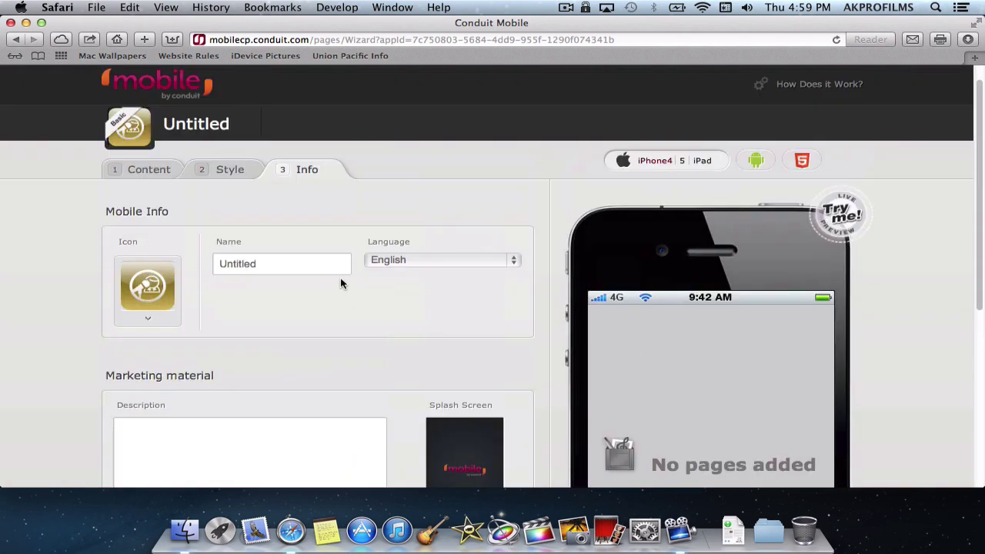
pyautogui.click(158, 315)
pyautogui.scroll(-1, 164, 377)
pyautogui.scroll(-2, 158, 354)
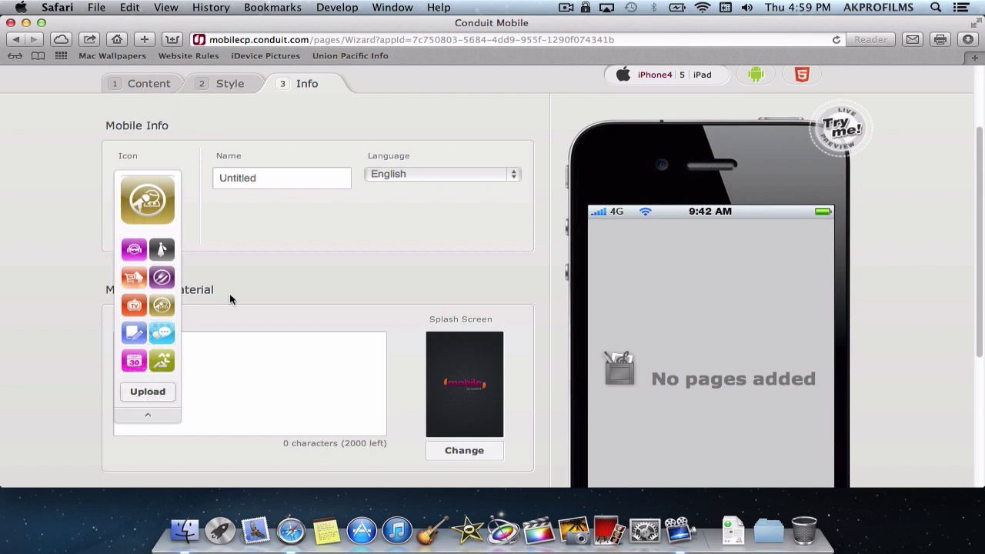
pyautogui.scroll(3, 228, 297)
pyautogui.click(127, 170)
pyautogui.scroll(-1, 312, 340)
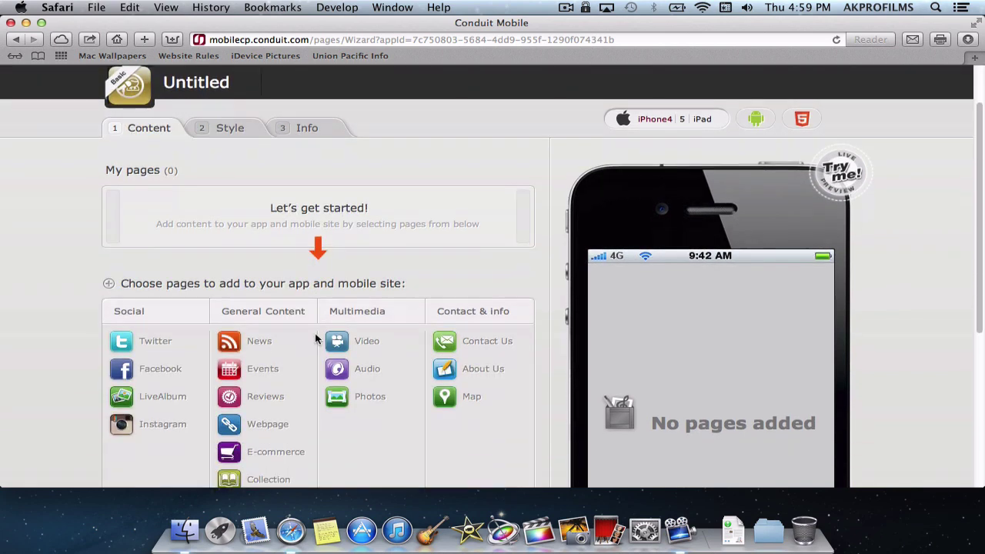
pyautogui.scroll(-2, 363, 388)
# Add an About Us page to the app
pyautogui.moveTo(444, 281); pyautogui.dragTo(452, 306)
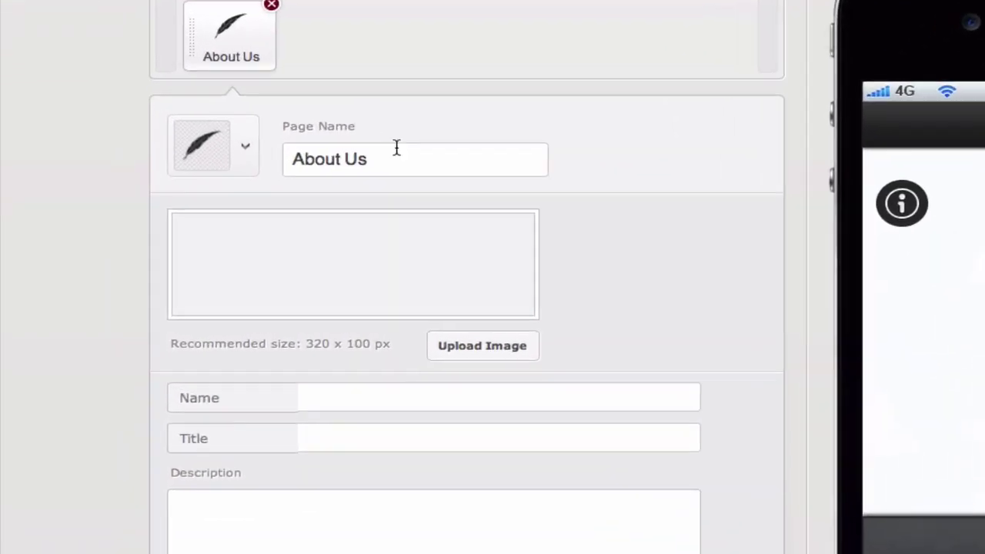
pyautogui.moveTo(404, 160); pyautogui.dragTo(108, 94)
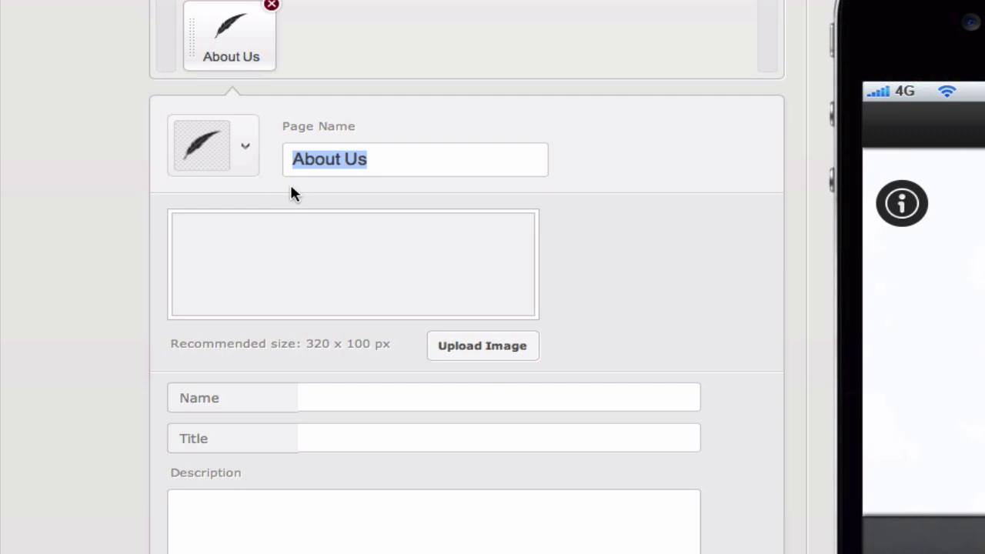
pyautogui.scroll(-2, 327, 274)
pyautogui.scroll(-1, 318, 237)
# Enter the company name, the title 'YouTube Videos' and the start of the description
pyautogui.click(342, 262)
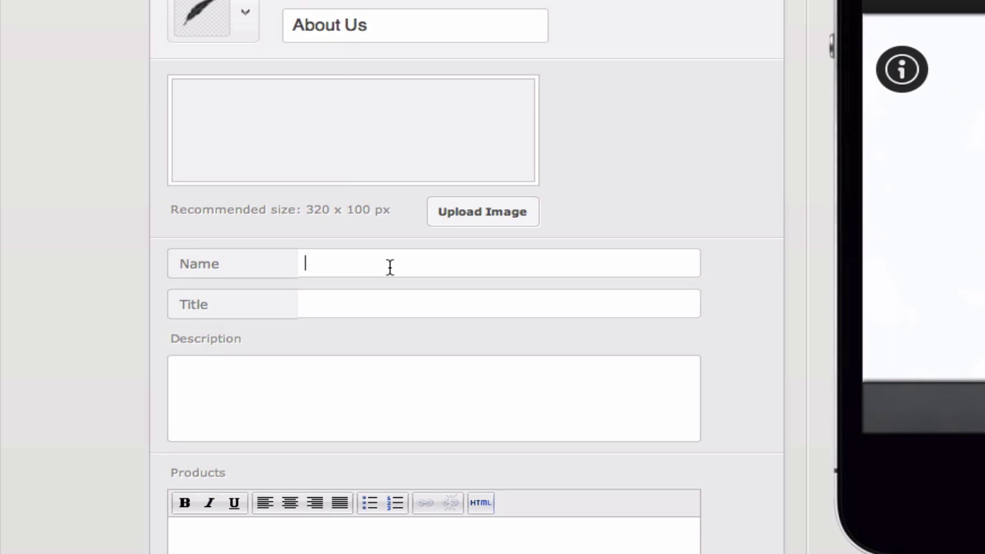
pyautogui.write('AkProFil')
pyautogui.write('ms')
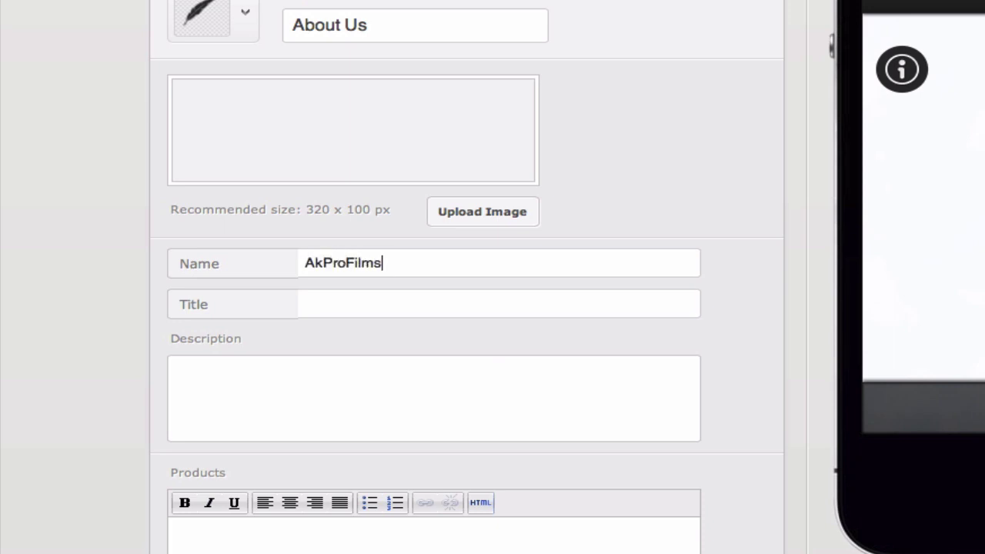
pyautogui.click(456, 307)
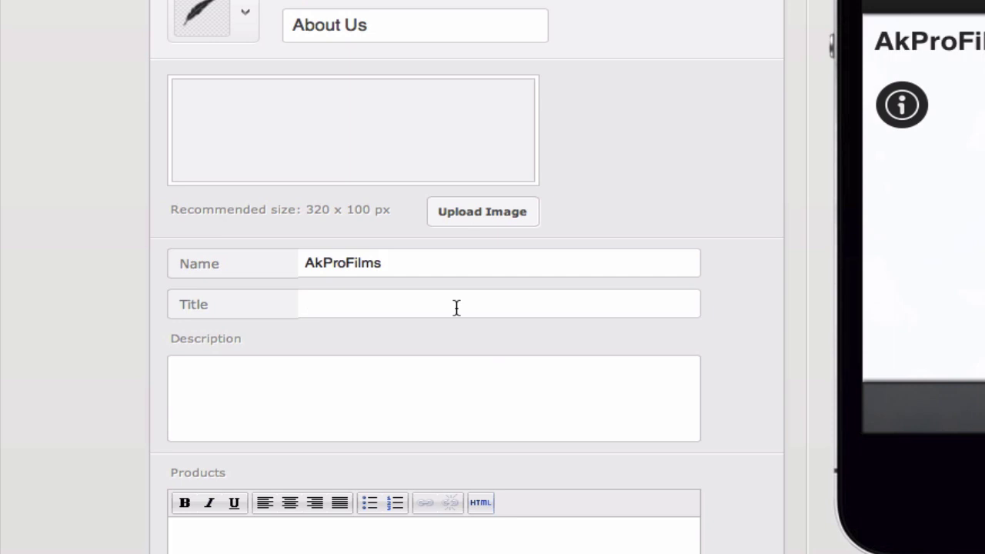
pyautogui.write('YouT')
pyautogui.write('ube Videos')
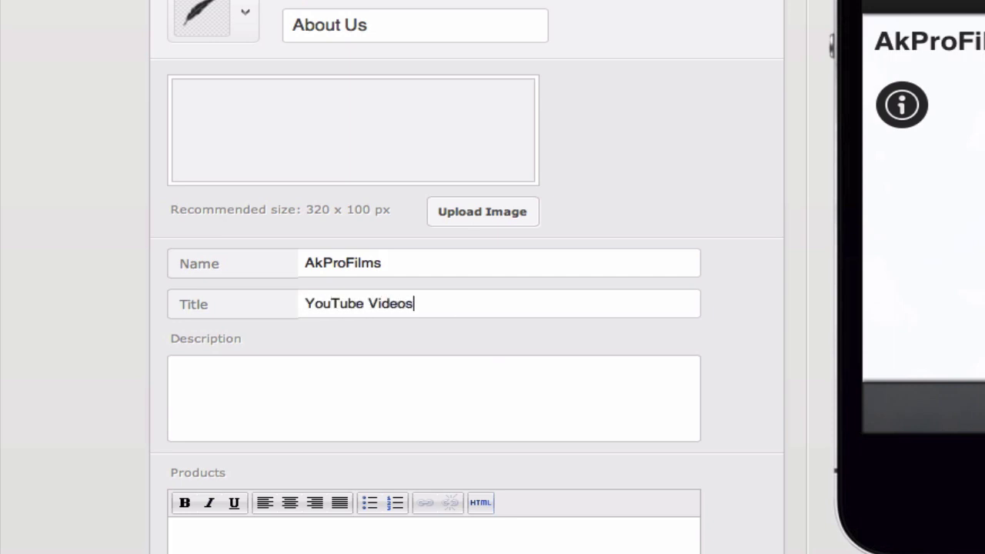
pyautogui.click(463, 365)
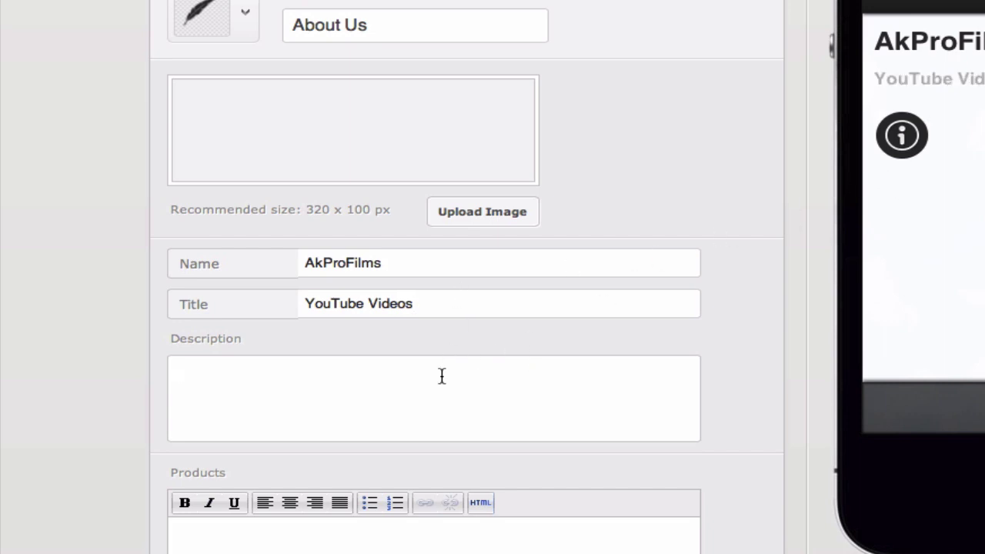
pyautogui.write('A')
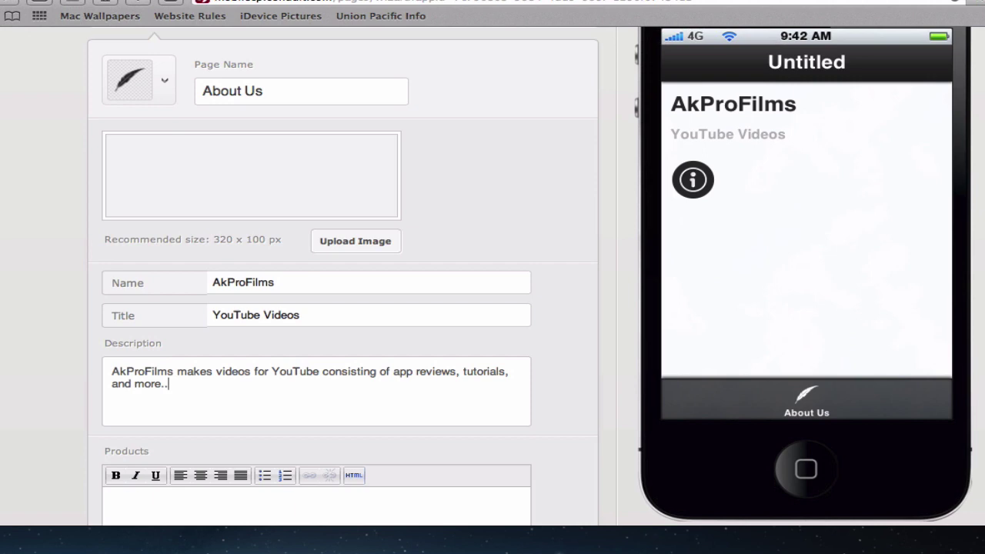
# Fill in the Facebook, Twitter, email and website fields on the About Us page
pyautogui.scroll(-2, 327, 387)
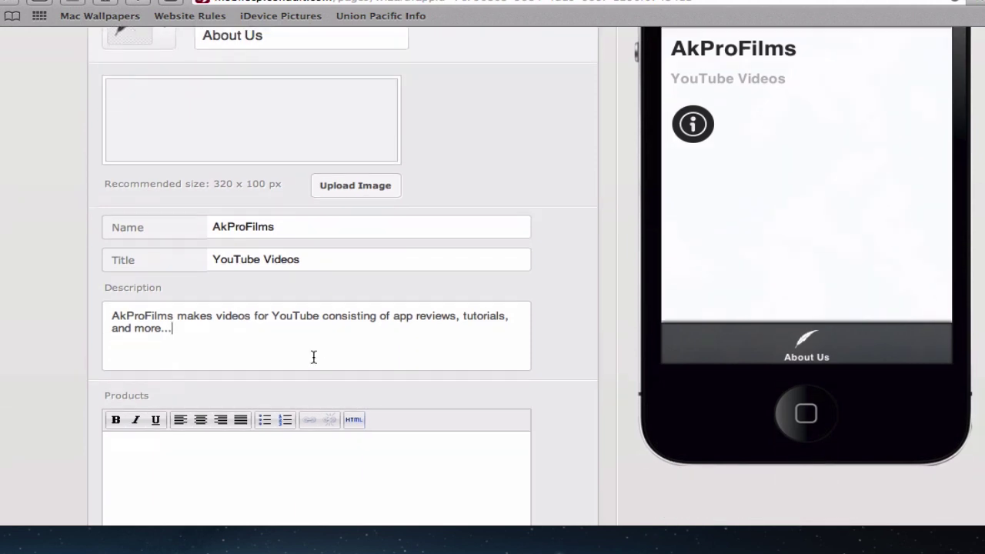
pyautogui.scroll(-1, 377, 467)
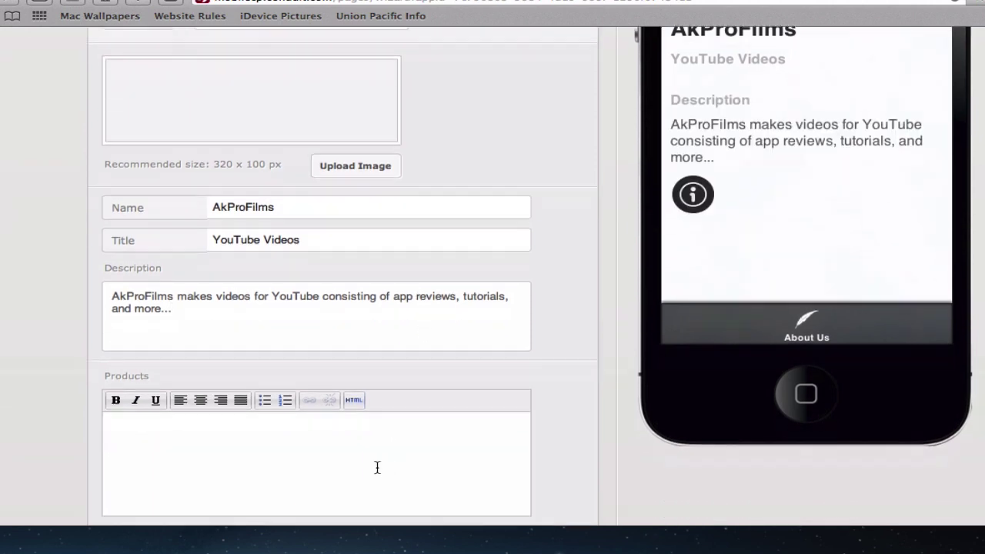
pyautogui.scroll(-1, 285, 428)
pyautogui.scroll(-3, 231, 346)
pyautogui.scroll(-3, 152, 334)
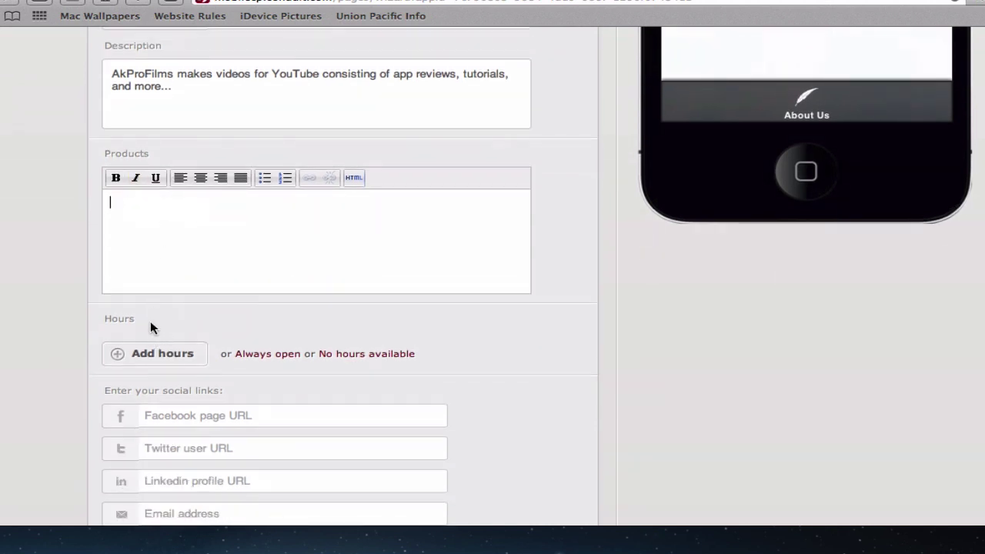
pyautogui.scroll(-2, 150, 321)
pyautogui.scroll(-3, 205, 342)
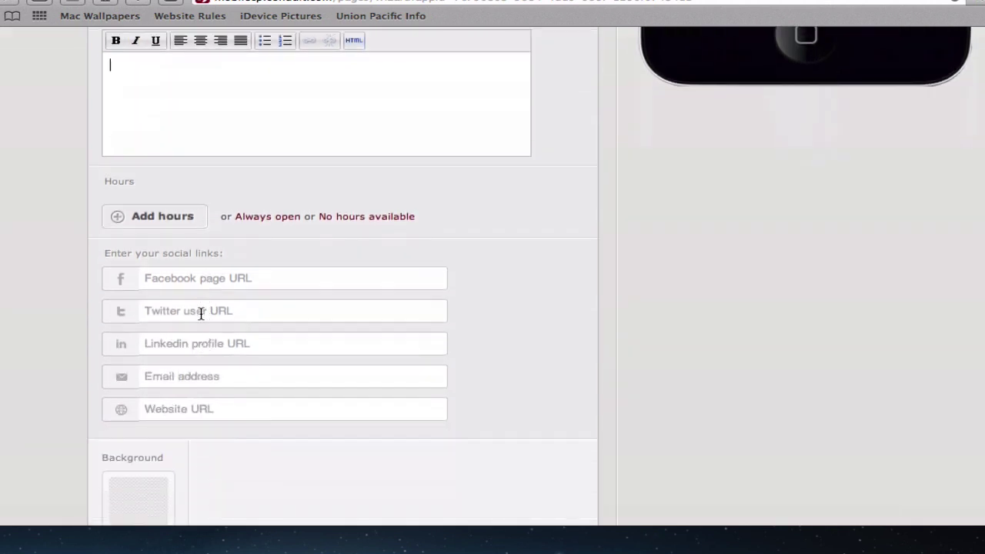
pyautogui.scroll(-2, 214, 365)
pyautogui.scroll(-1, 213, 369)
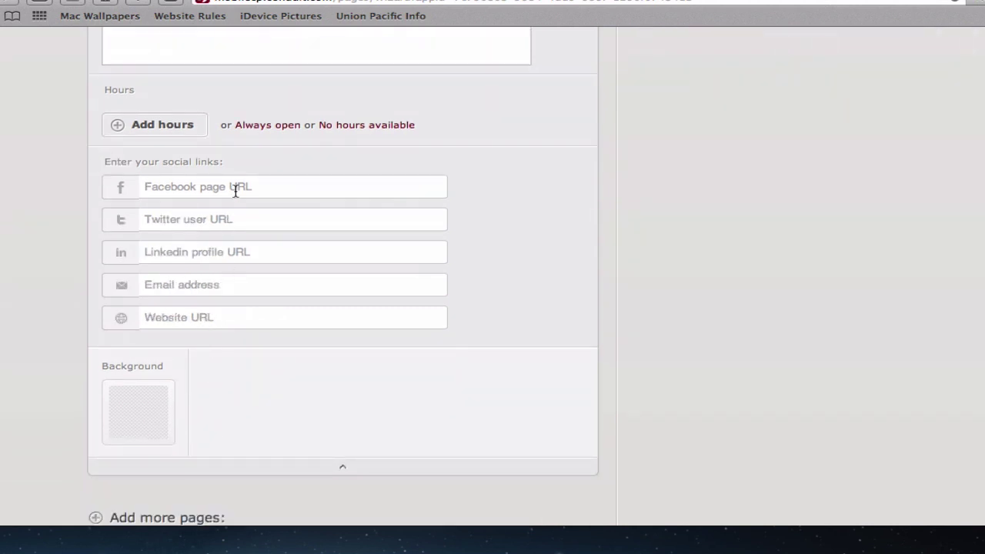
pyautogui.write('random')
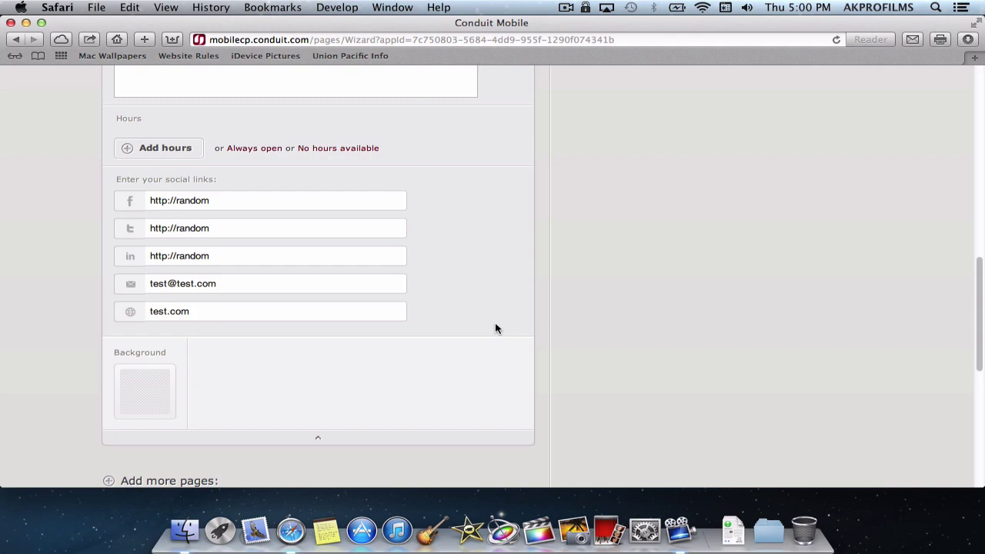
# Clear the LinkedIn profile URL
pyautogui.scroll(5, 292, 356)
pyautogui.scroll(3, 180, 374)
pyautogui.scroll(2, 188, 351)
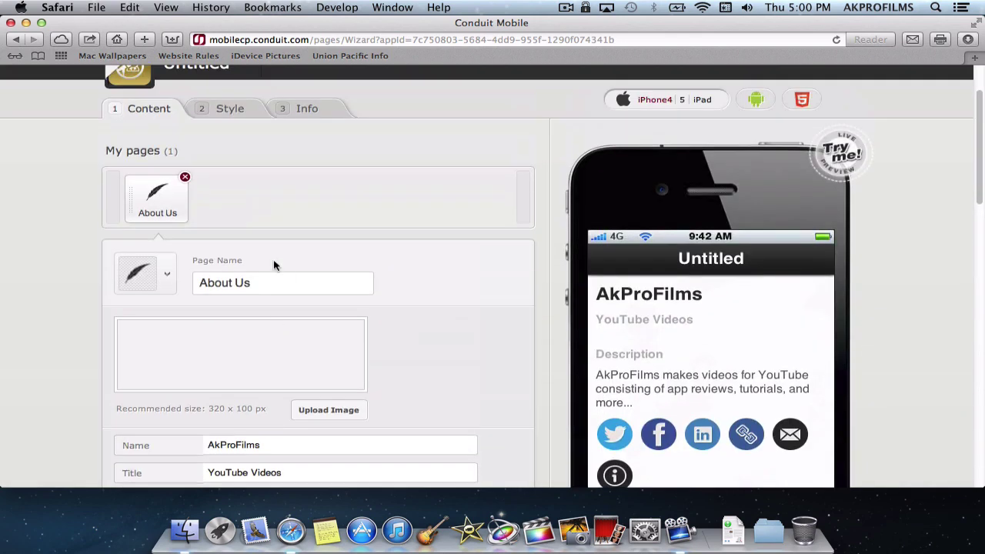
pyautogui.scroll(-3, 281, 277)
pyautogui.scroll(-3, 323, 300)
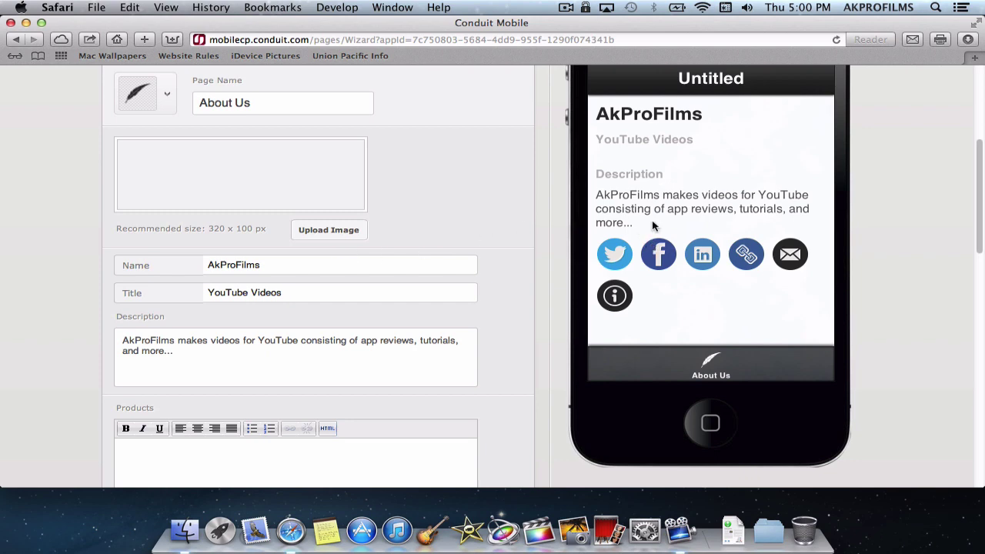
pyautogui.scroll(-3, 676, 269)
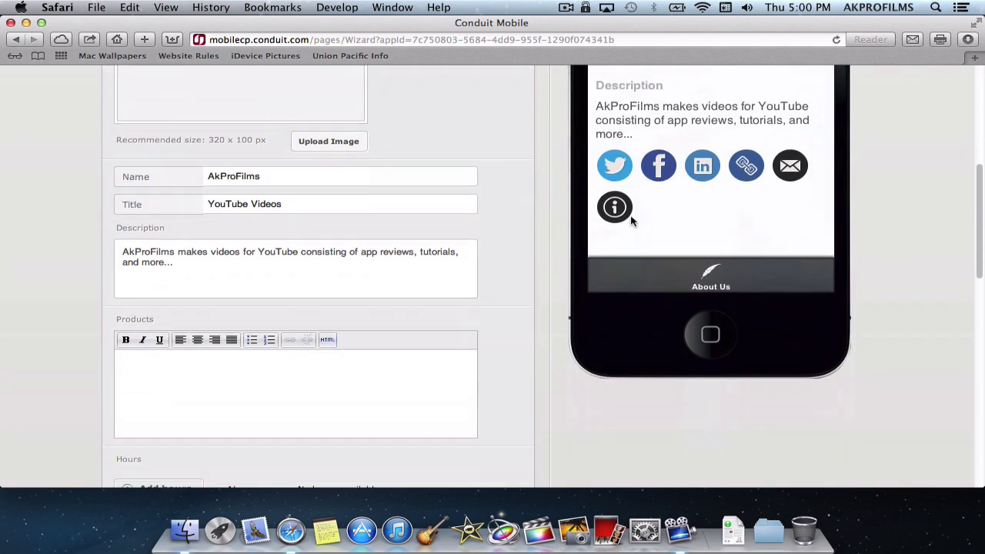
pyautogui.scroll(-3, 626, 192)
pyautogui.scroll(-5, 461, 293)
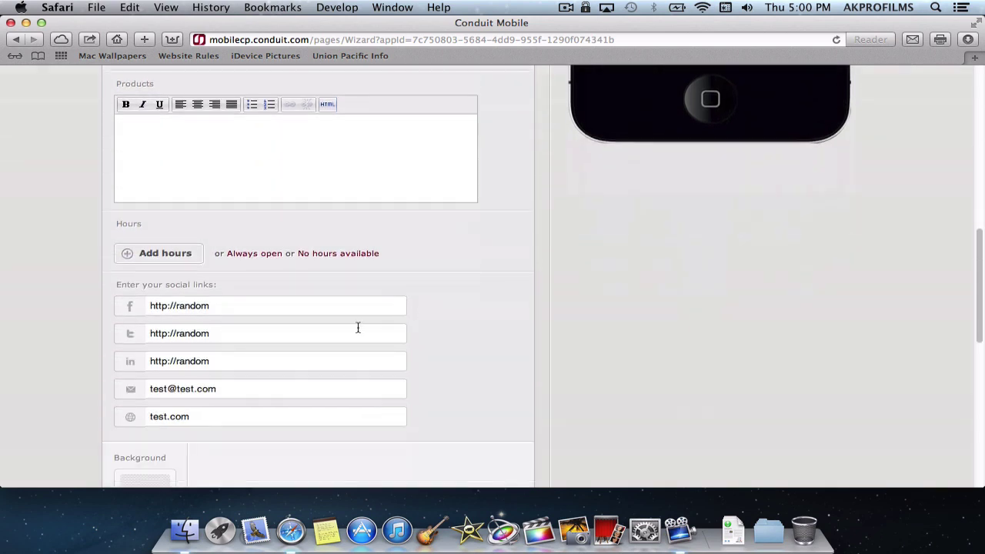
pyautogui.moveTo(276, 369); pyautogui.dragTo(106, 325)
pyautogui.press('BackSpace')
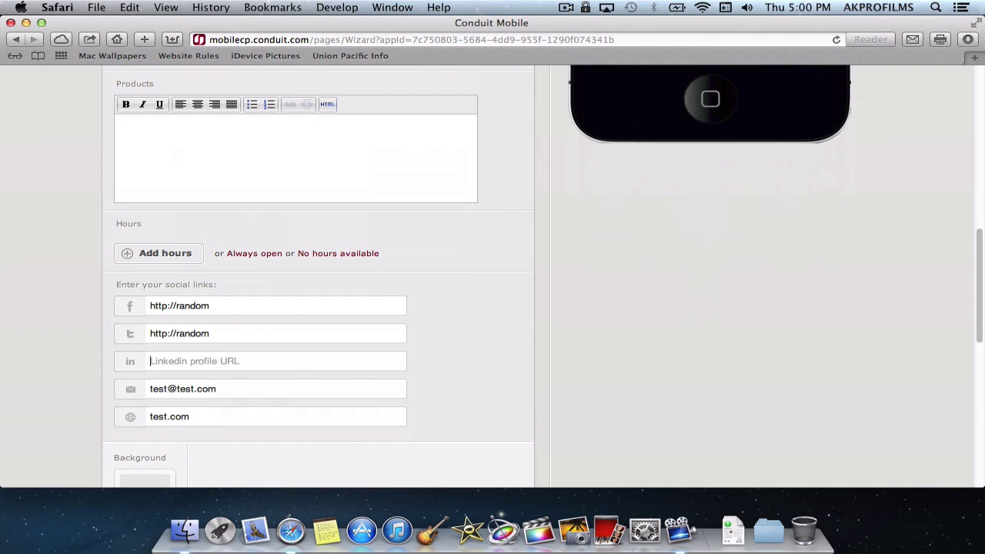
# Scroll down to the Add more pages section
pyautogui.scroll(10, 415, 335)
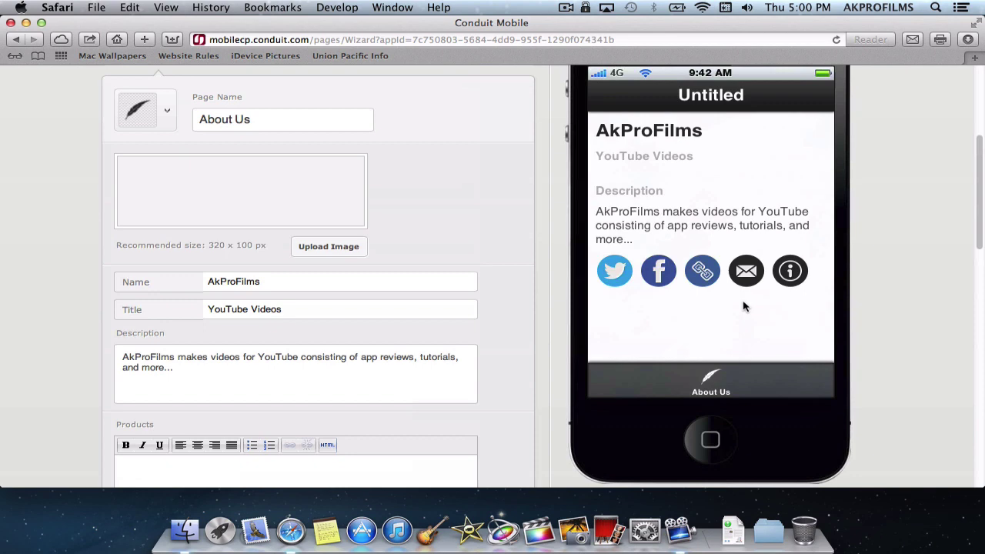
pyautogui.scroll(-6, 425, 240)
pyautogui.scroll(-3, 413, 243)
pyautogui.scroll(-9, 408, 257)
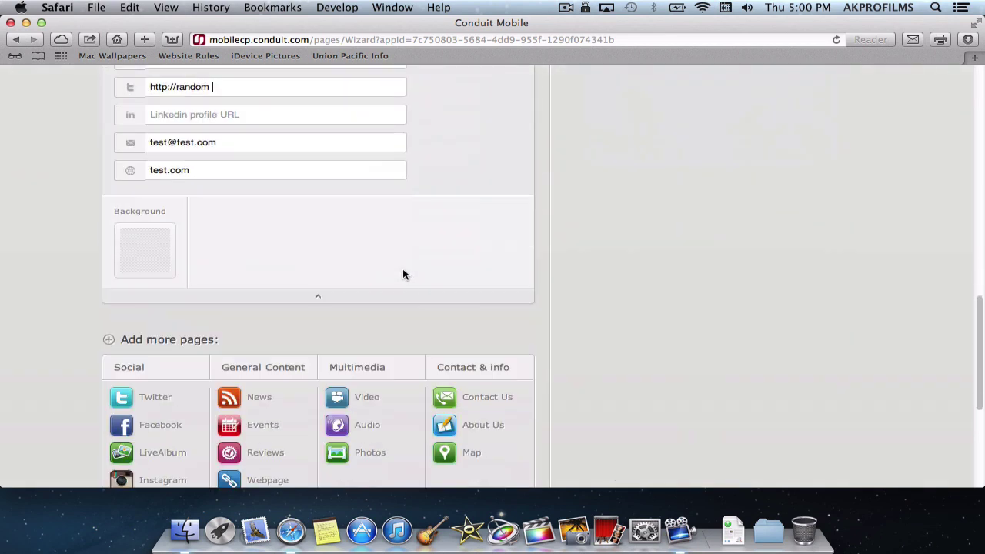
pyautogui.scroll(-2, 315, 304)
pyautogui.scroll(-3, 284, 262)
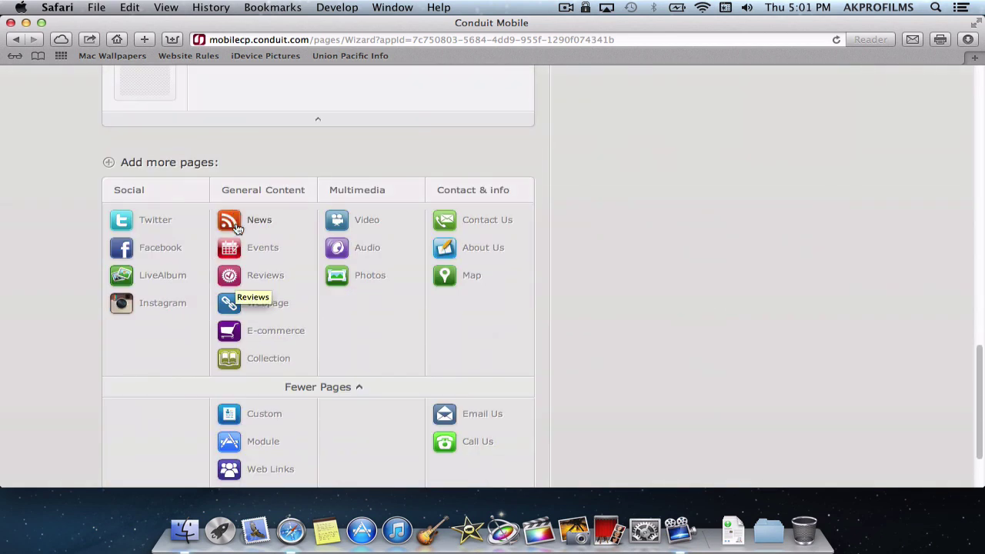
# Add a Video page sourced from the YouTube channel AkProFilms
pyautogui.click(350, 222)
pyautogui.scroll(3, 325, 208)
pyautogui.scroll(2, 231, 231)
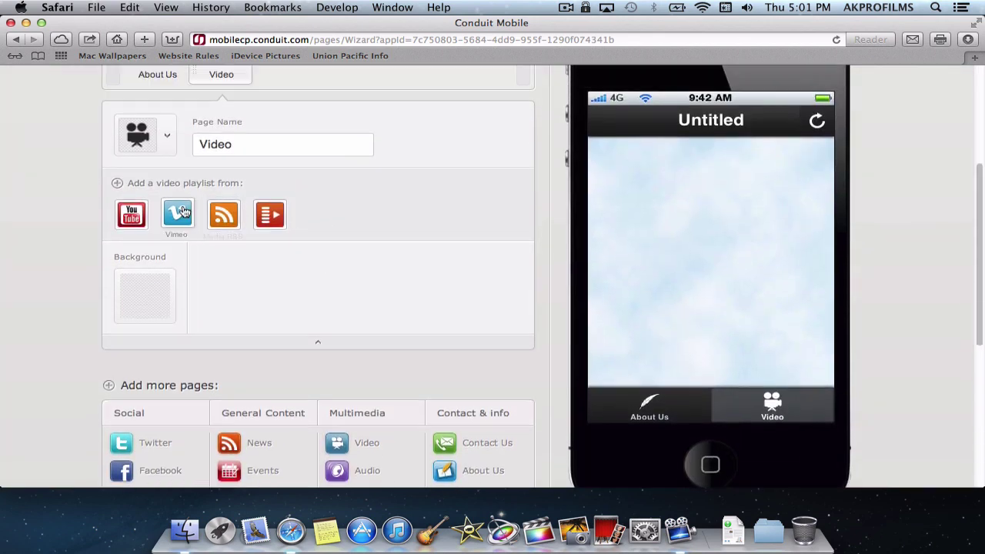
pyautogui.click(131, 214)
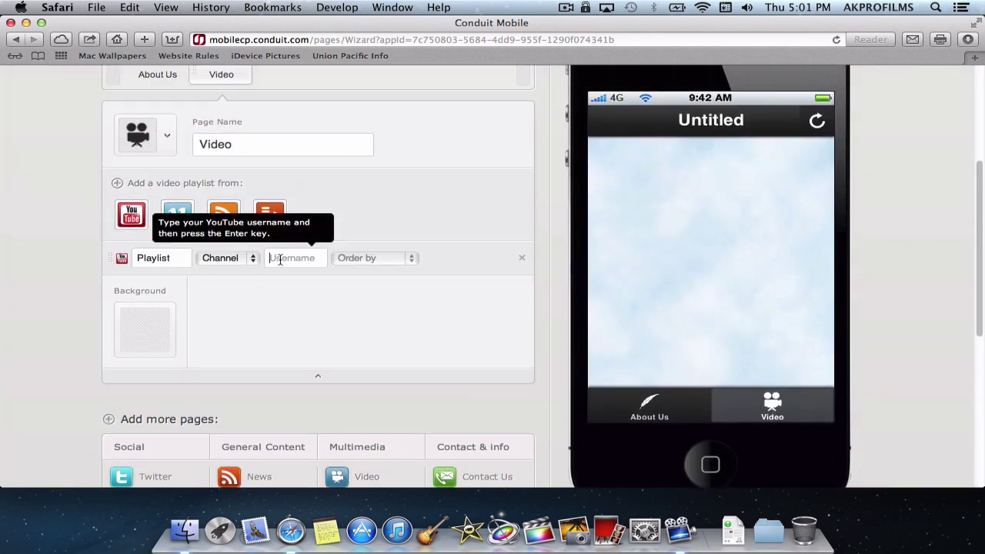
pyautogui.write('AkProFilms')
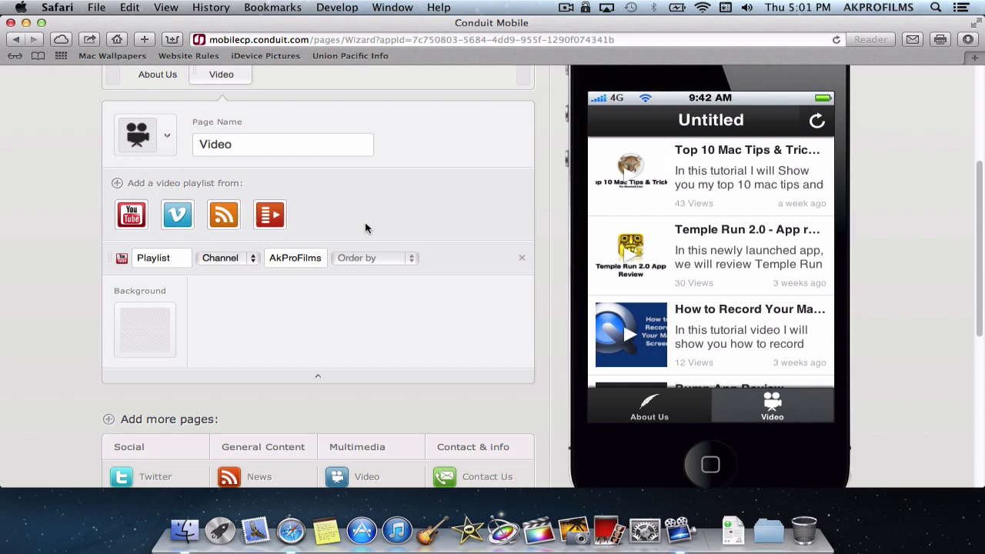
# Check the Order by and Channel options, keeping Channel, and review the video list
pyautogui.click(359, 259)
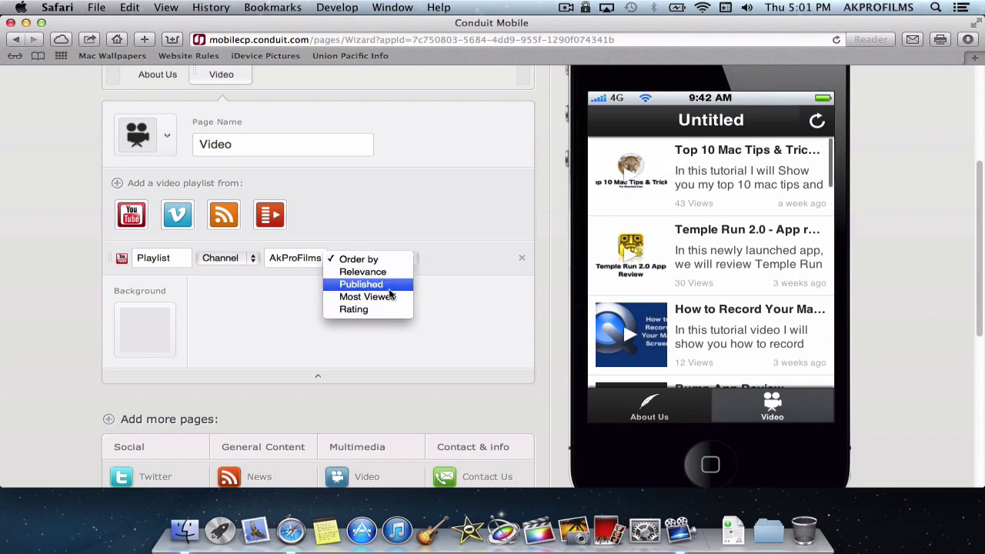
pyautogui.click(279, 308)
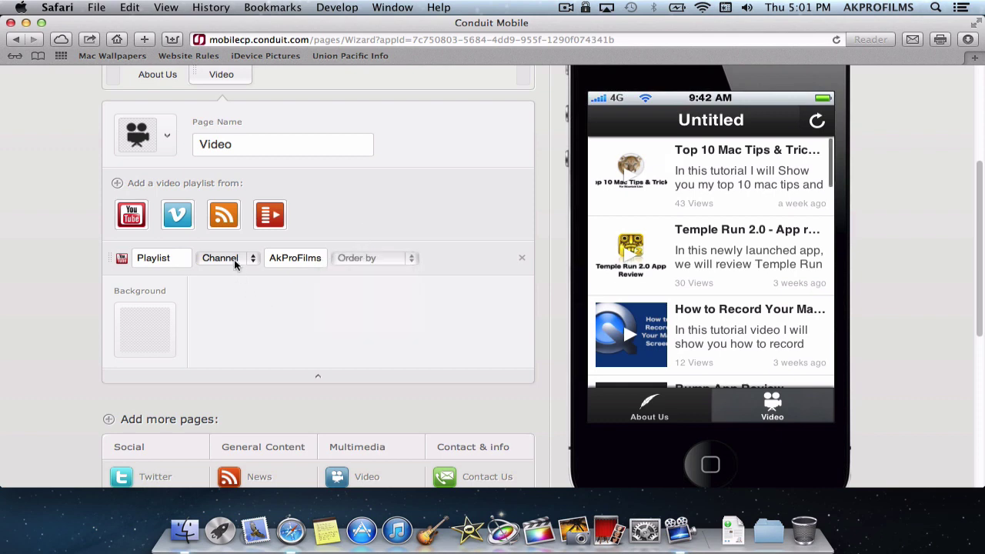
pyautogui.click(235, 262)
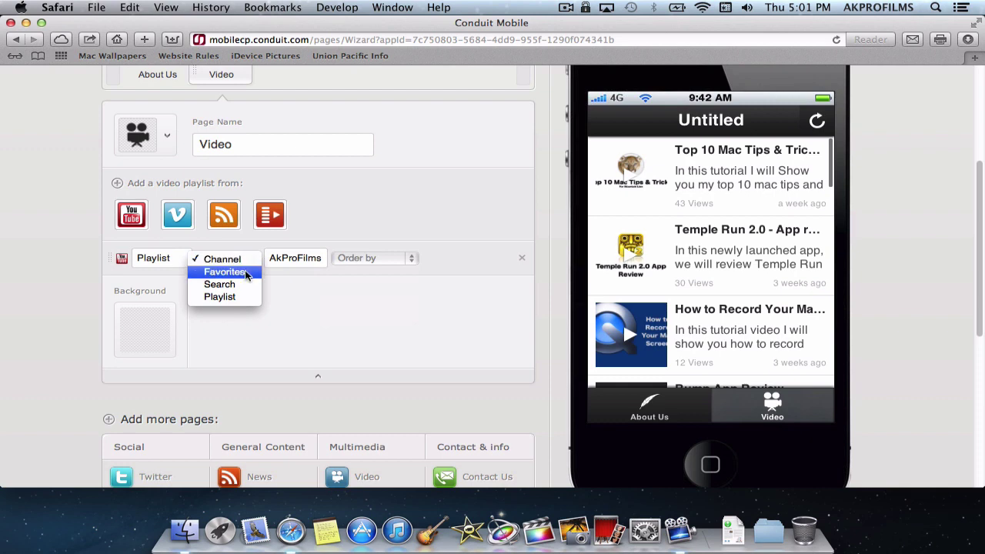
pyautogui.click(313, 303)
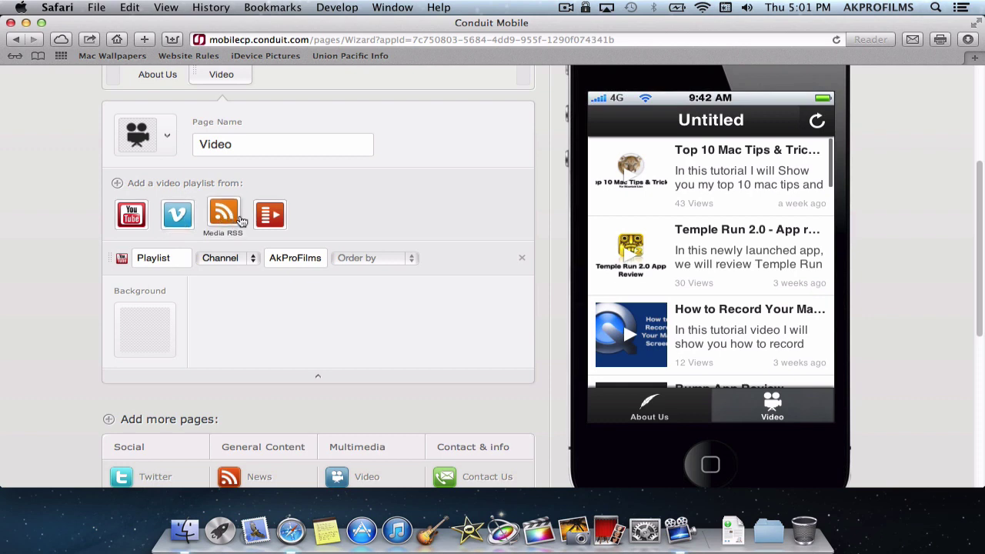
pyautogui.scroll(3, 325, 218)
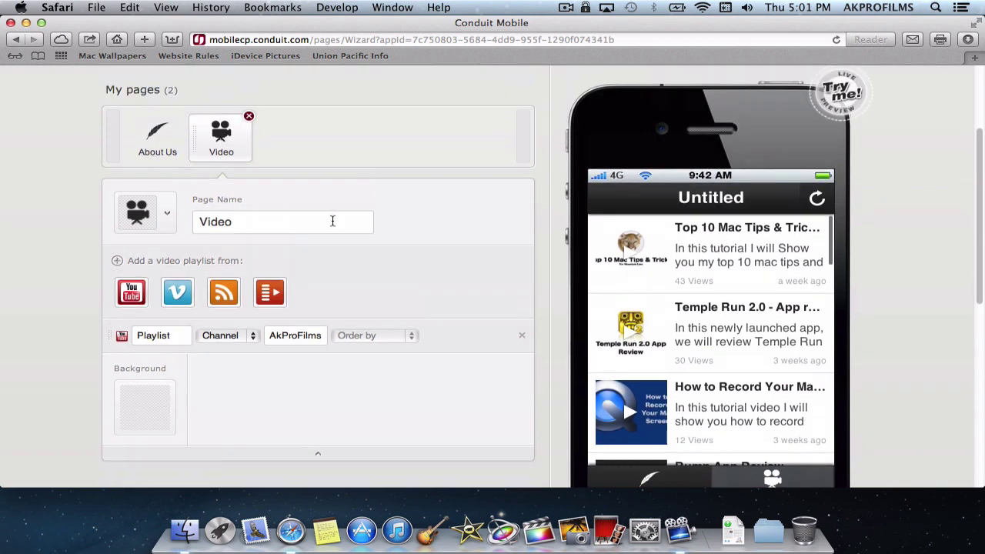
pyautogui.scroll(-4, 408, 245)
pyautogui.scroll(-3, 666, 231)
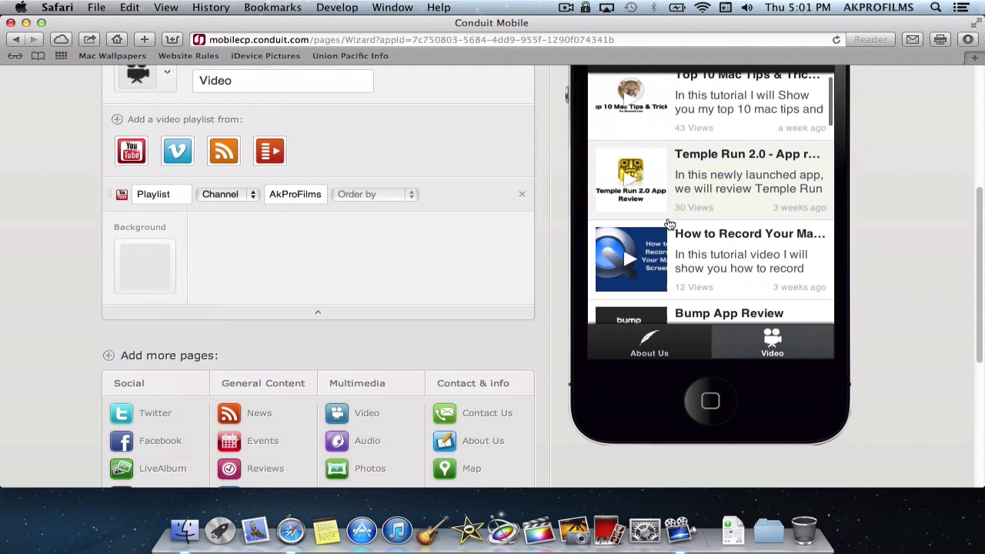
pyautogui.scroll(4, 779, 273)
pyautogui.scroll(-3, 738, 200)
pyautogui.scroll(-2, 734, 200)
pyautogui.scroll(-3, 738, 253)
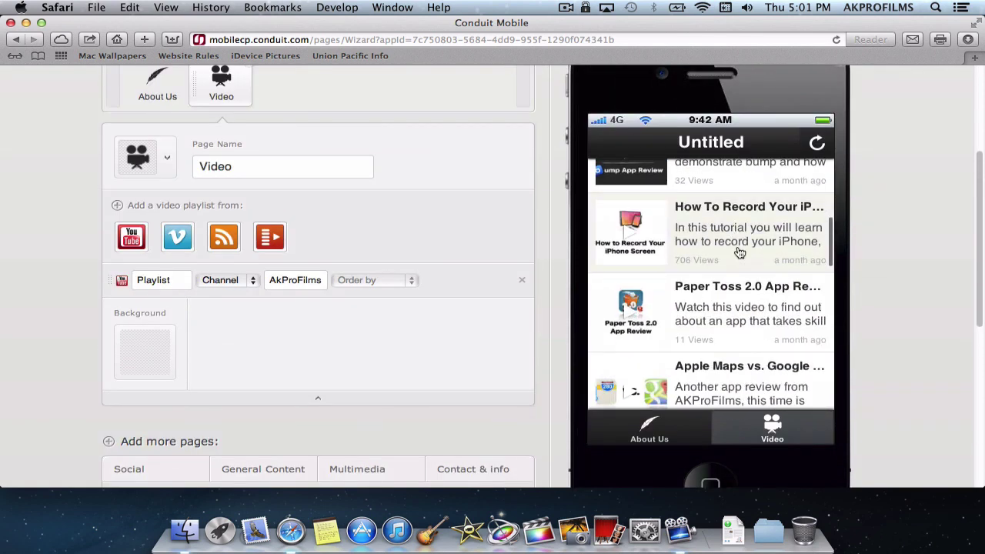
pyautogui.scroll(8, 750, 276)
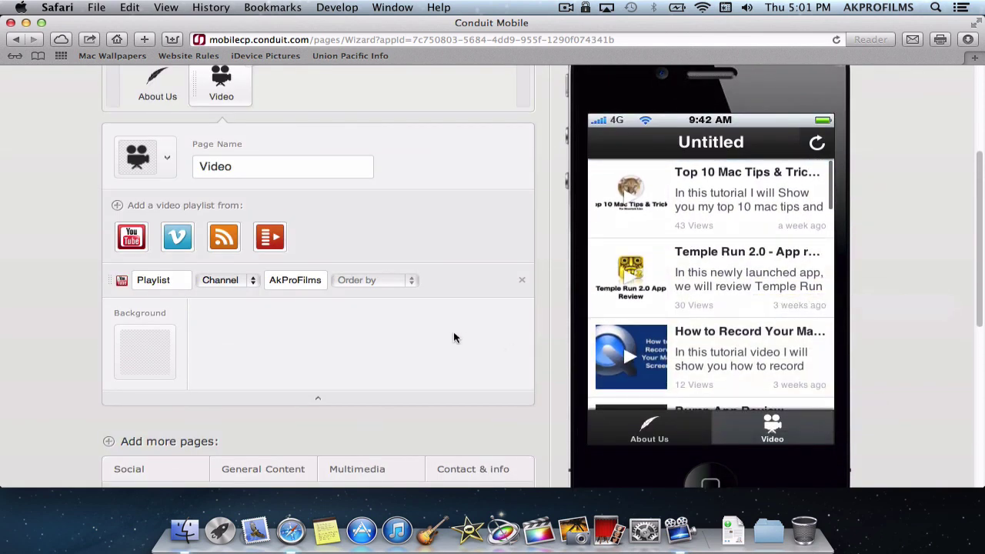
pyautogui.scroll(-4, 455, 336)
pyautogui.scroll(-3, 447, 315)
pyautogui.scroll(-1, 290, 255)
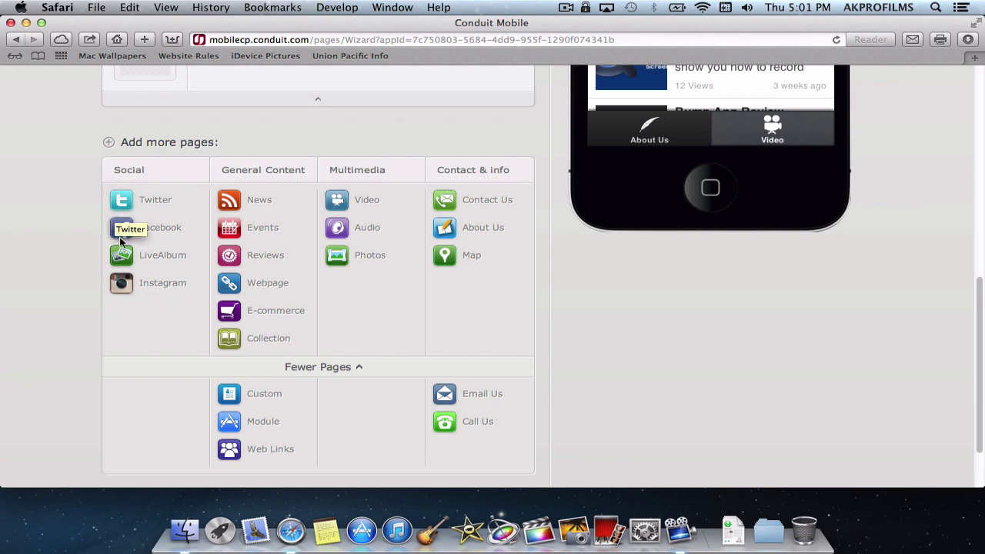
# Add an Events page, then remove it again
pyautogui.click(238, 234)
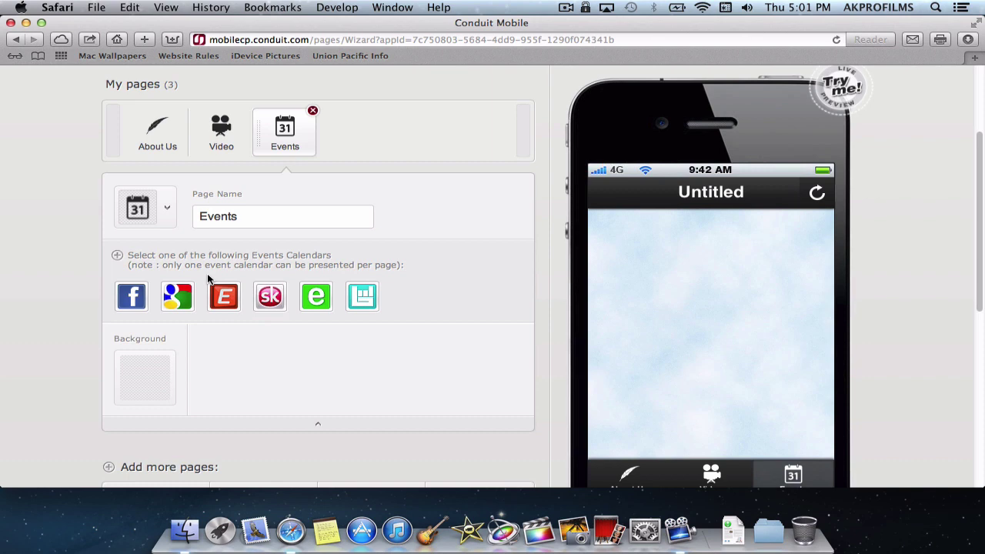
pyautogui.scroll(-2, 206, 296)
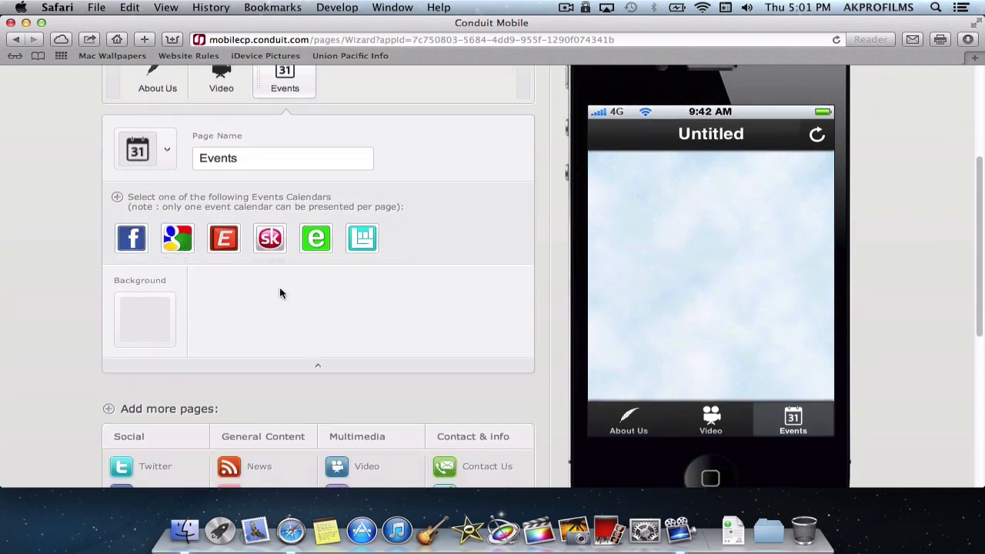
pyautogui.scroll(-2, 280, 288)
pyautogui.scroll(6, 281, 265)
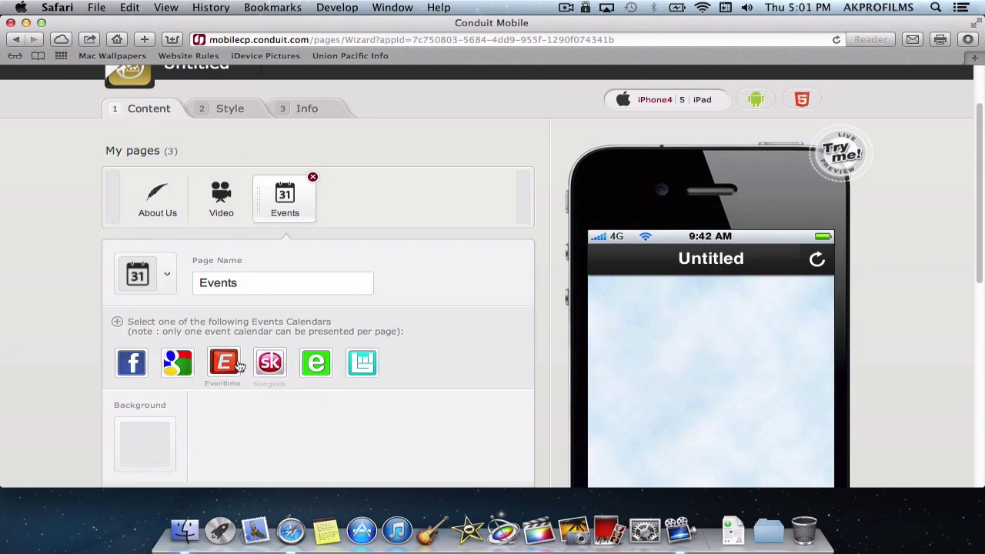
pyautogui.click(311, 181)
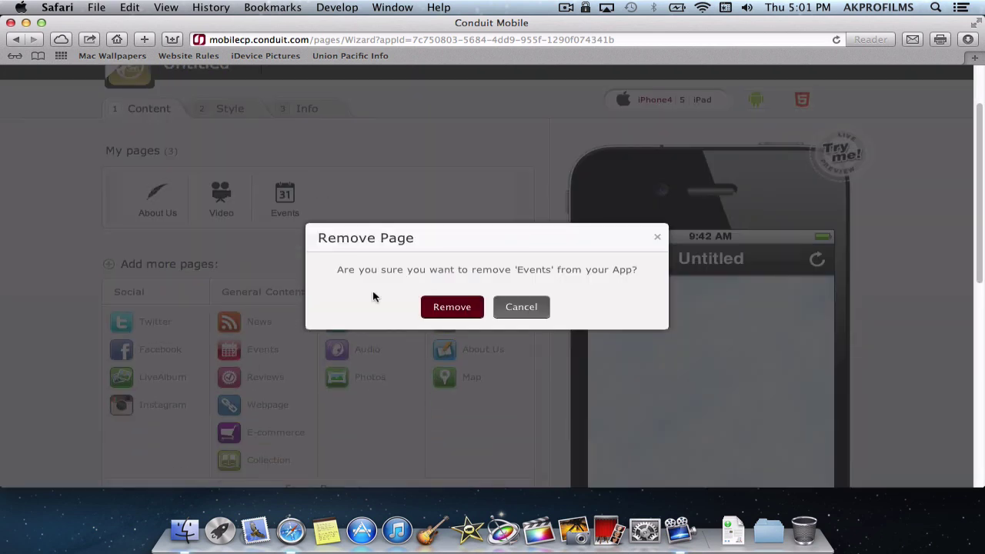
pyautogui.click(433, 309)
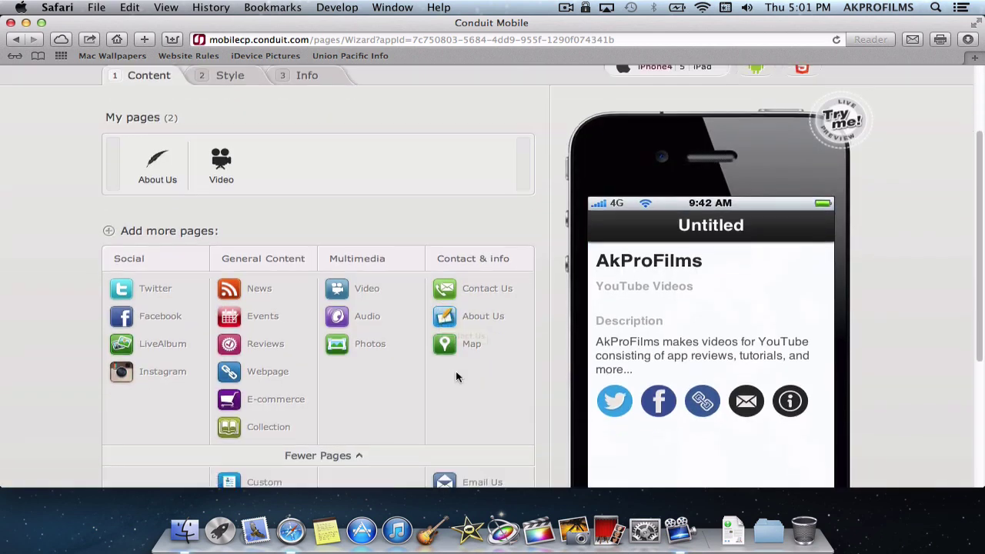
# Add an Audio page, then remove it again
pyautogui.scroll(-3, 455, 375)
pyautogui.scroll(-2, 372, 277)
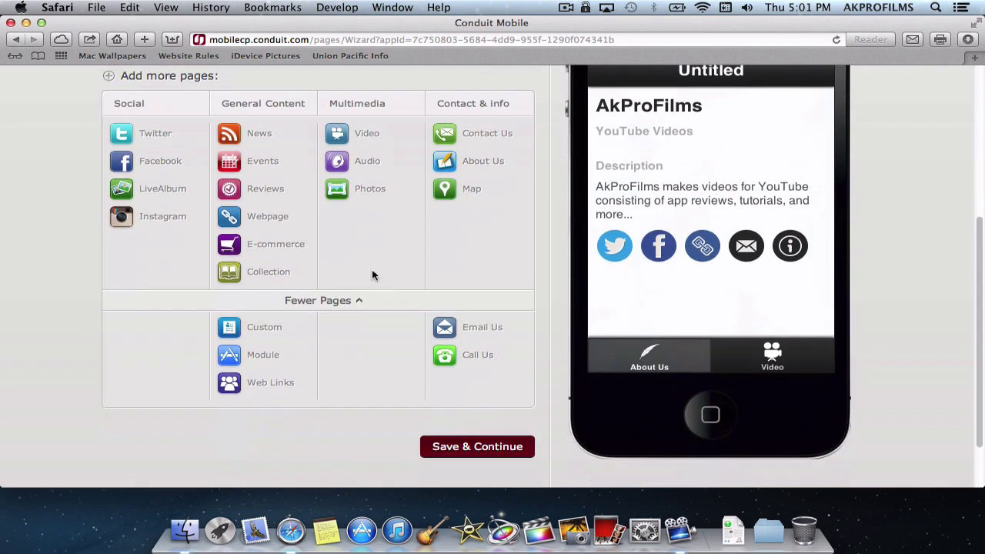
pyautogui.click(367, 163)
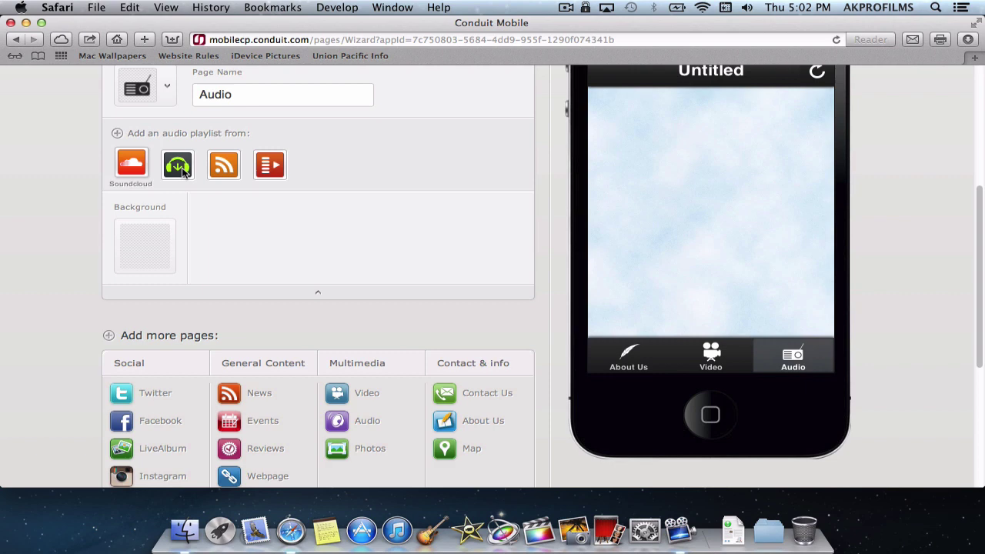
pyautogui.scroll(2, 307, 177)
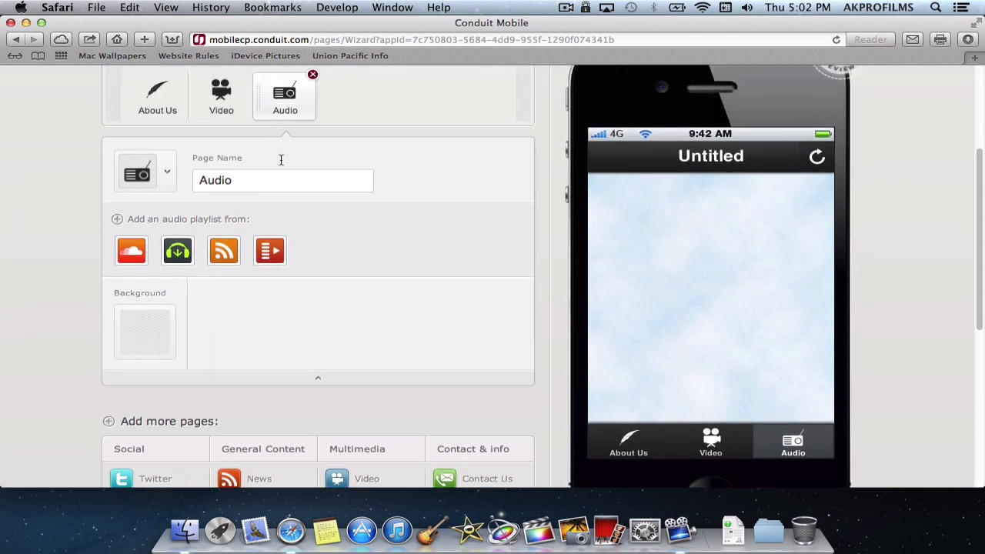
pyautogui.click(313, 76)
pyautogui.click(428, 317)
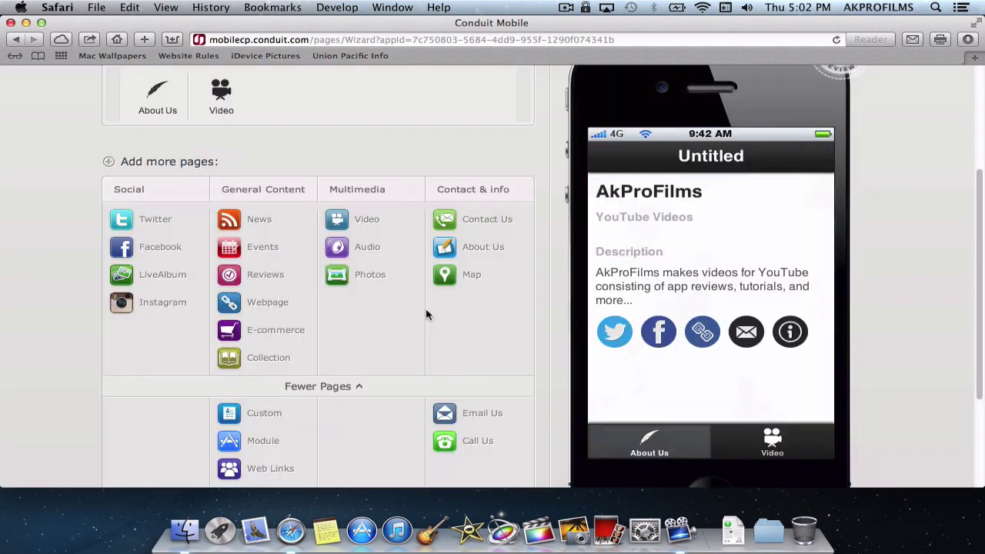
pyautogui.scroll(-5, 415, 329)
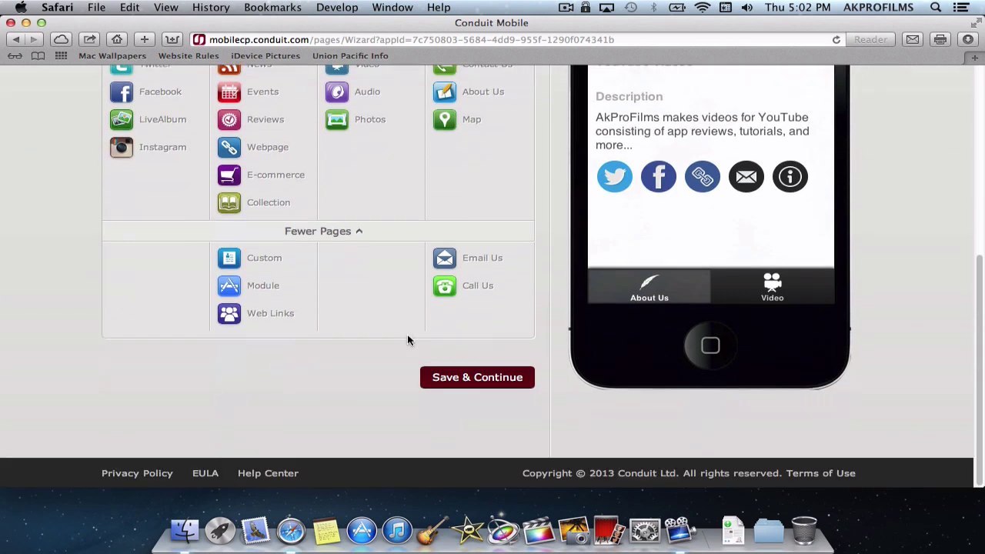
pyautogui.click(440, 297)
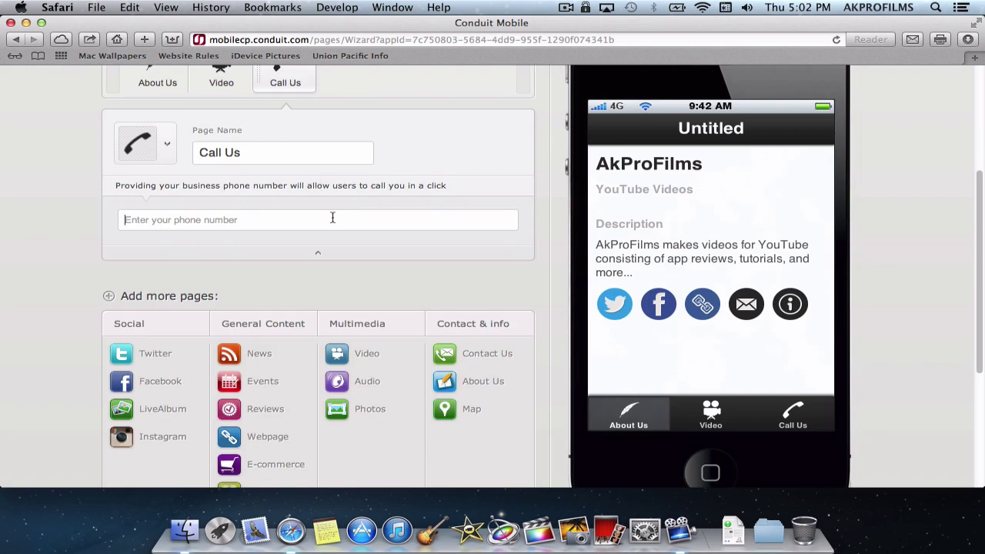
pyautogui.click(332, 219)
pyautogui.write('000-000-000')
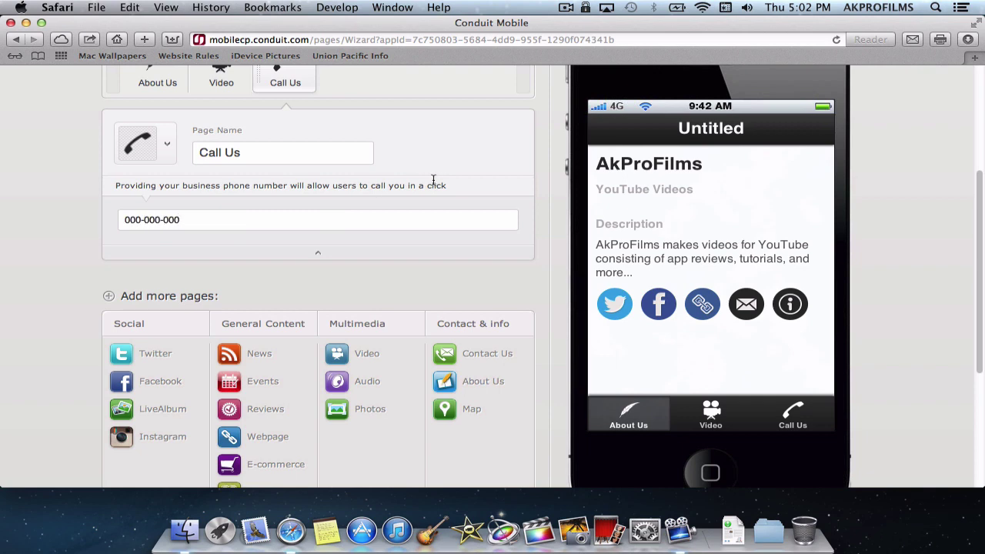
pyautogui.scroll(2, 418, 194)
pyautogui.click(166, 194)
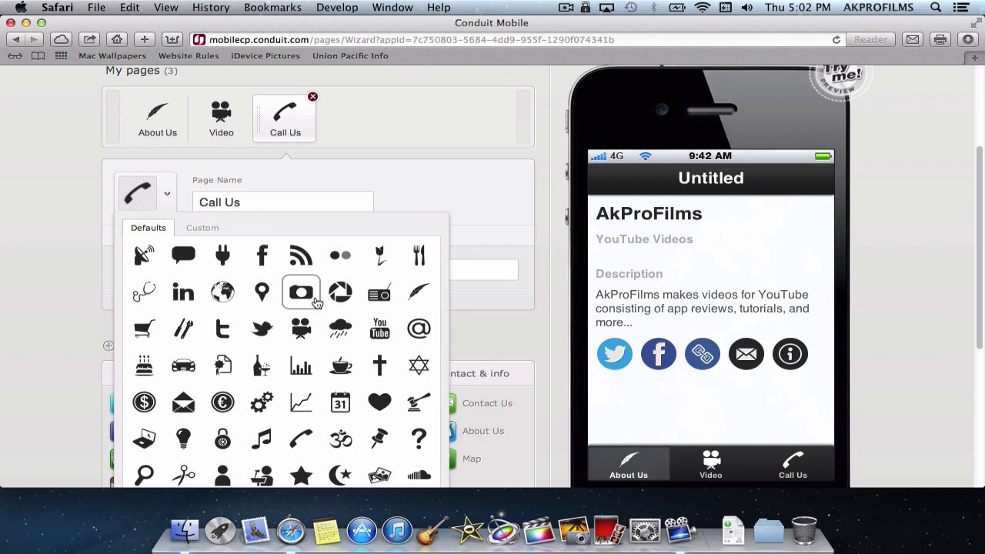
pyautogui.click(500, 289)
pyautogui.scroll(-5, 500, 289)
pyautogui.click(792, 261)
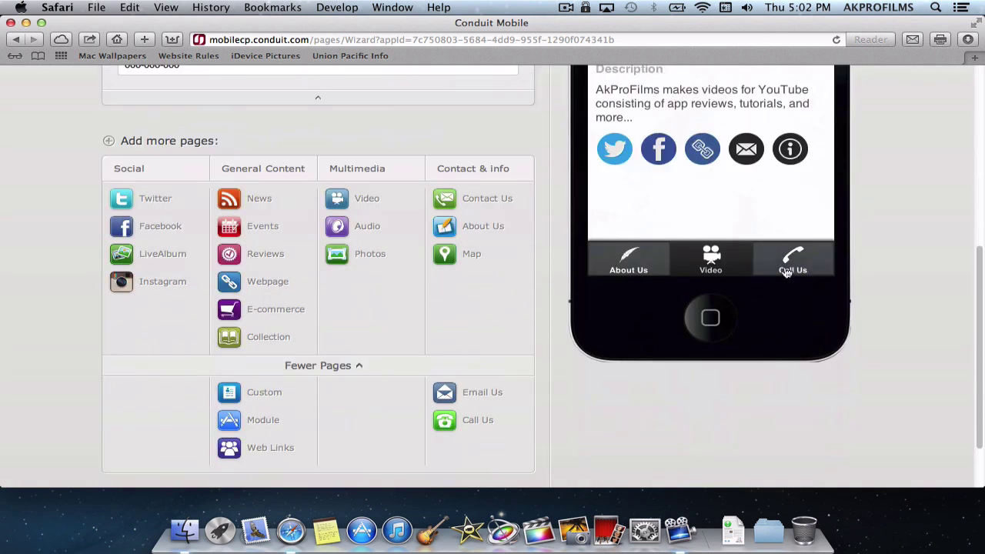
pyautogui.scroll(2, 793, 307)
pyautogui.scroll(1, 794, 341)
pyautogui.click(793, 361)
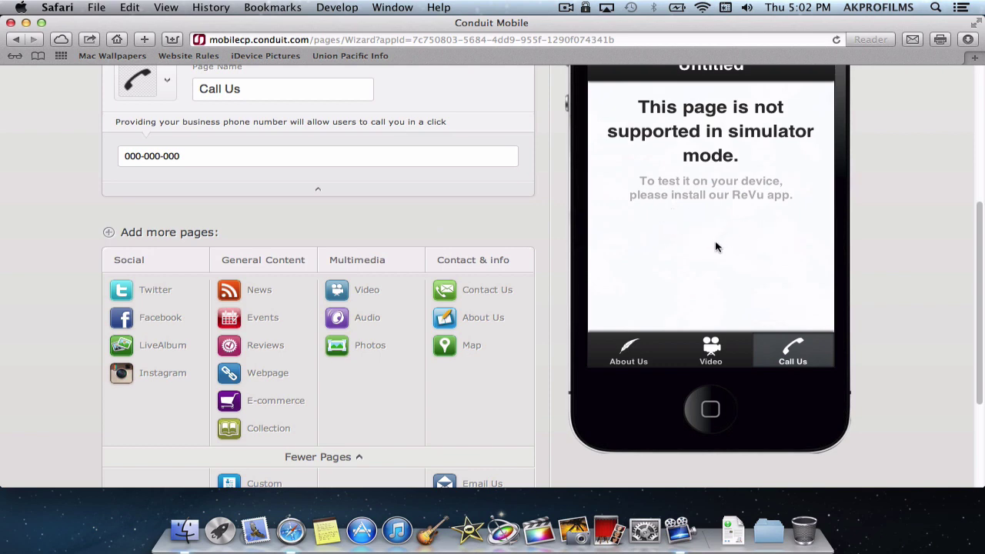
pyautogui.scroll(5, 652, 194)
pyautogui.click(313, 128)
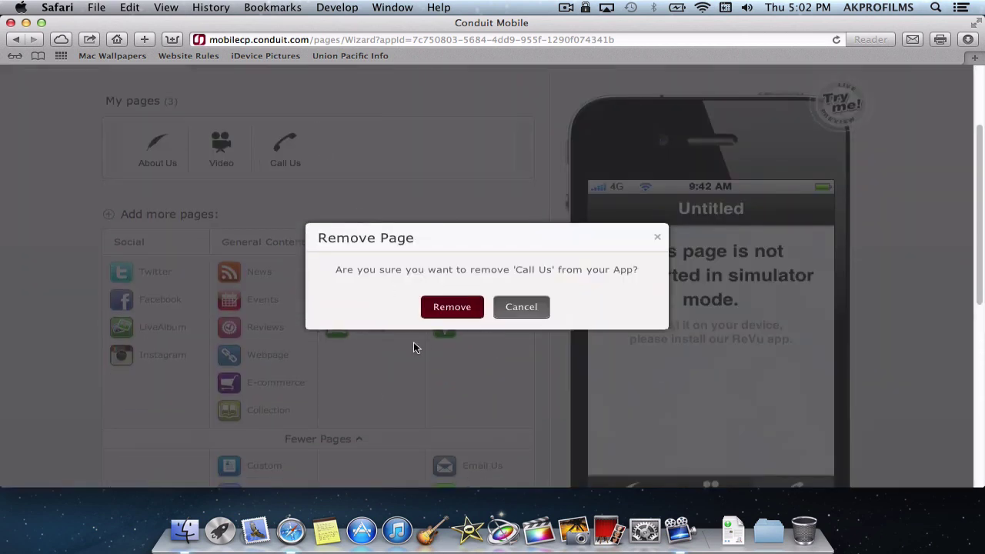
pyautogui.click(461, 320)
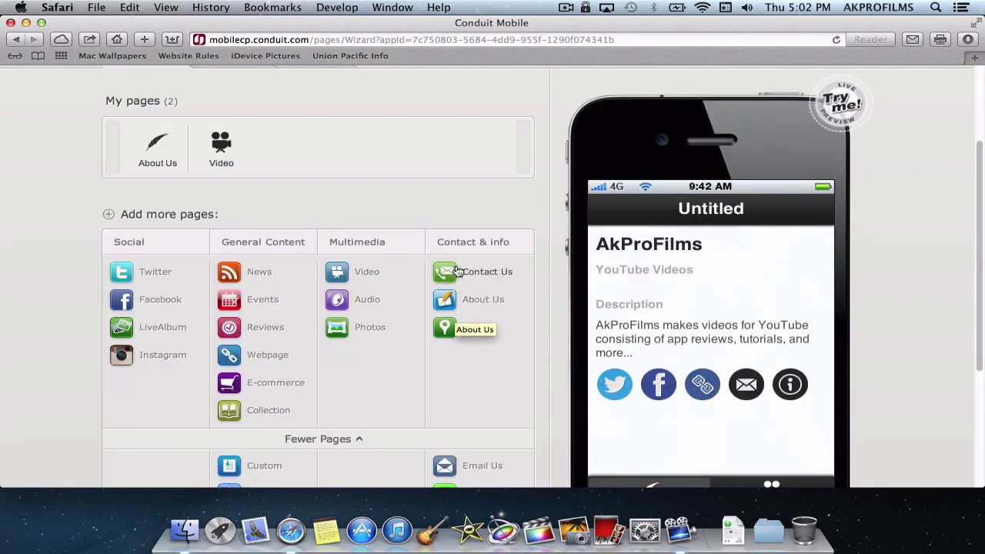
pyautogui.scroll(-3, 369, 286)
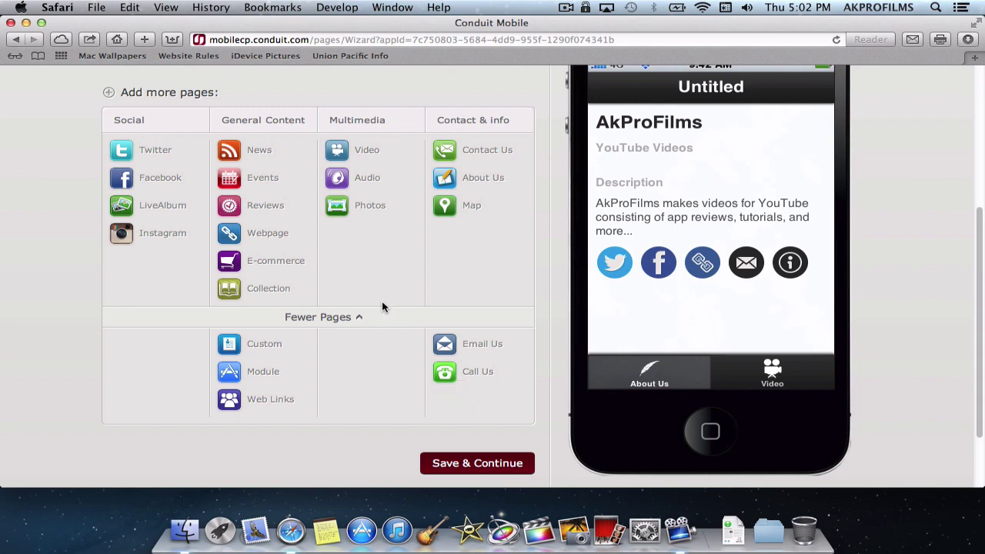
pyautogui.scroll(5, 370, 289)
# Set the app header to the text 'AkProFilms'
pyautogui.click(228, 194)
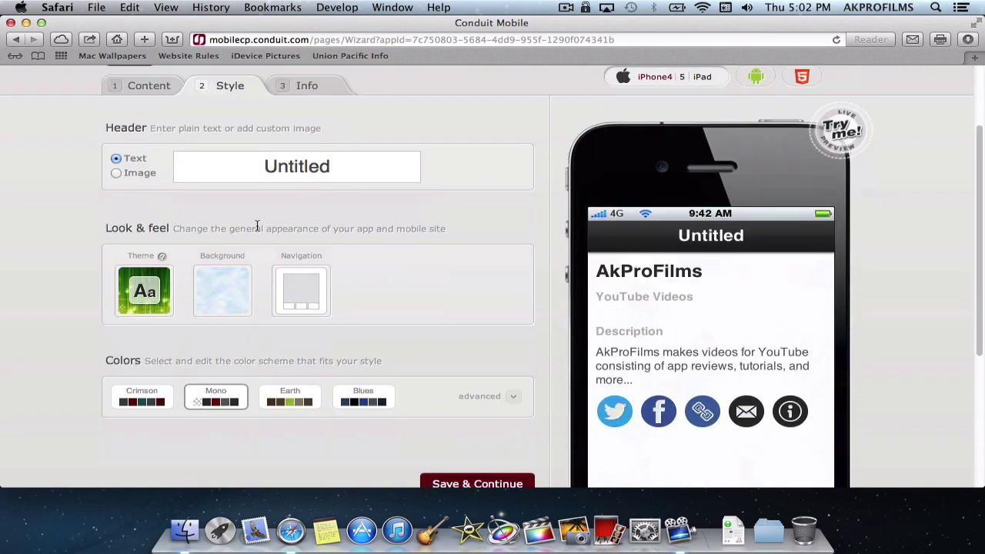
pyautogui.moveTo(344, 168); pyautogui.dragTo(129, 134)
pyautogui.write('A')
pyautogui.write('kProFilm')
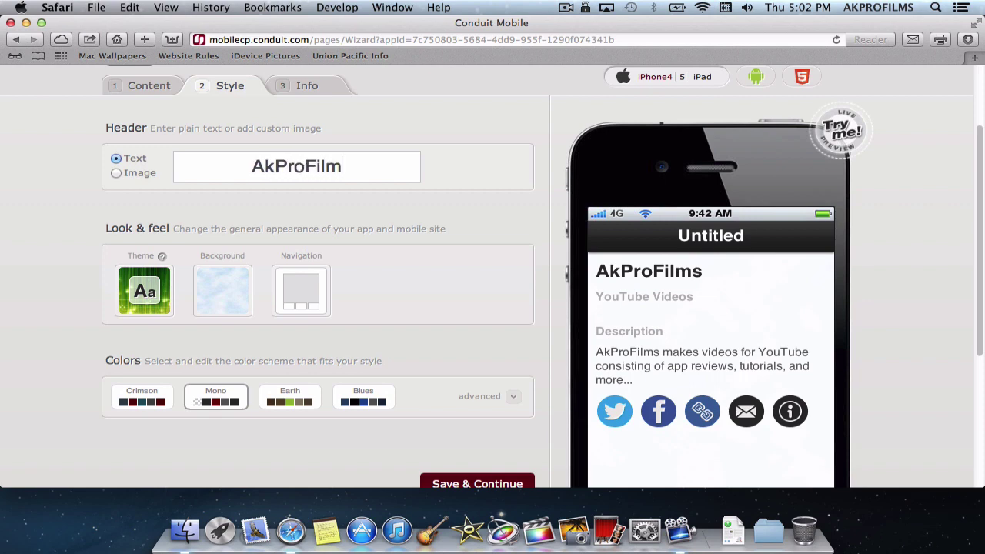
pyautogui.write('s')
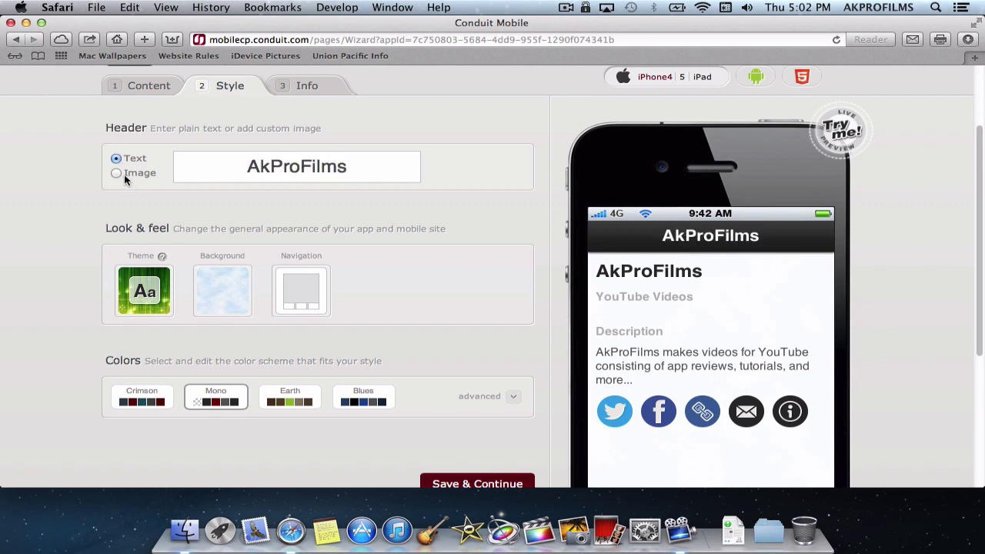
pyautogui.click(116, 173)
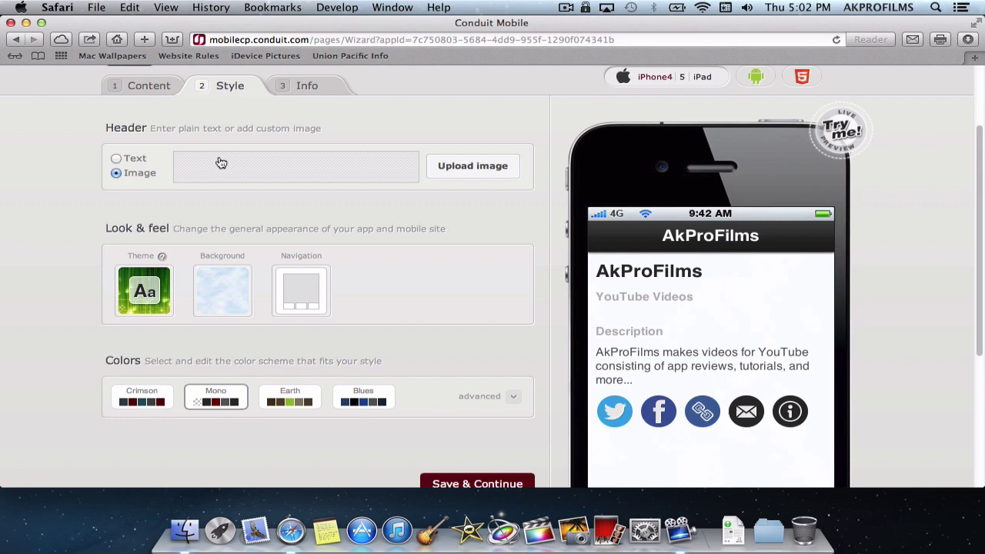
pyautogui.click(115, 159)
pyautogui.scroll(-2, 116, 161)
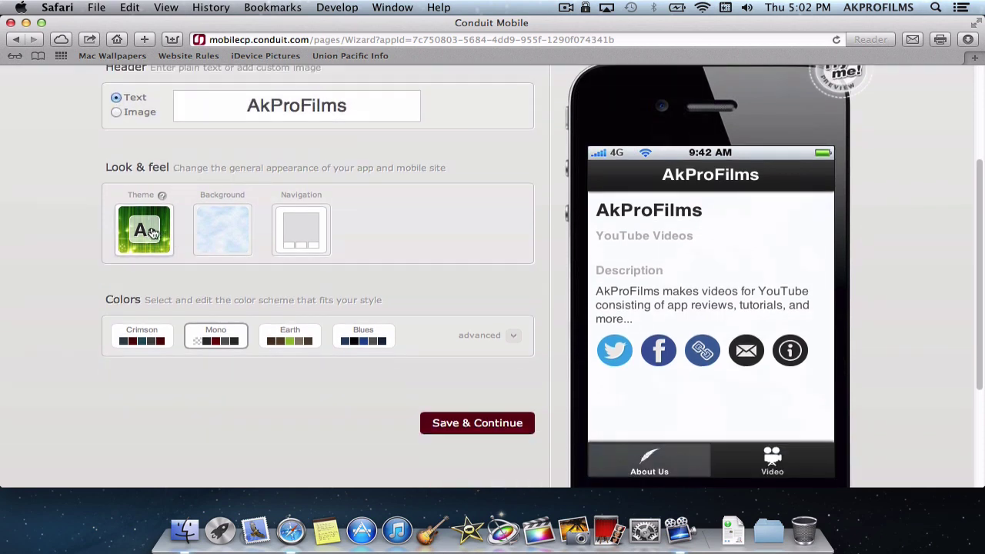
# Choose the dark type-design background image
pyautogui.click(203, 242)
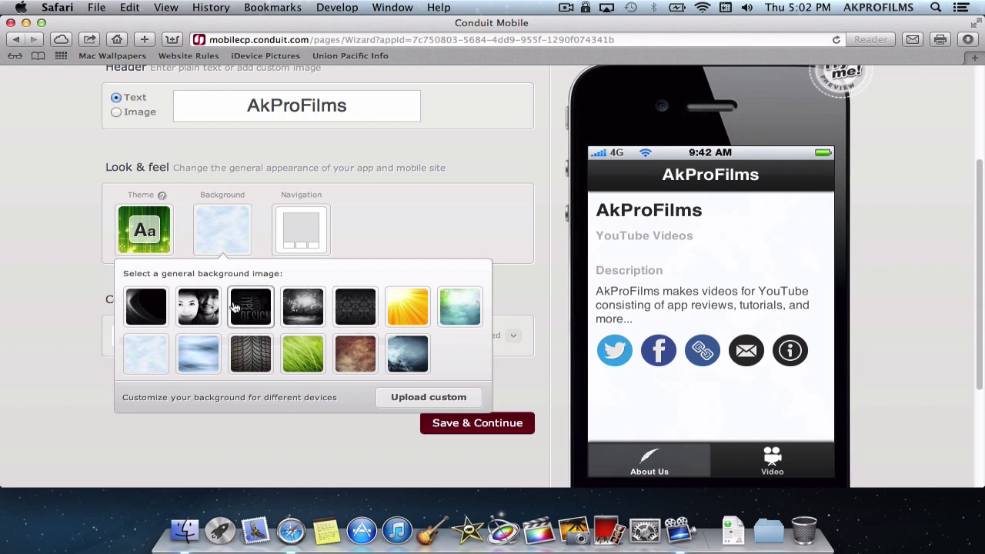
pyautogui.click(253, 312)
pyautogui.scroll(-2, 263, 303)
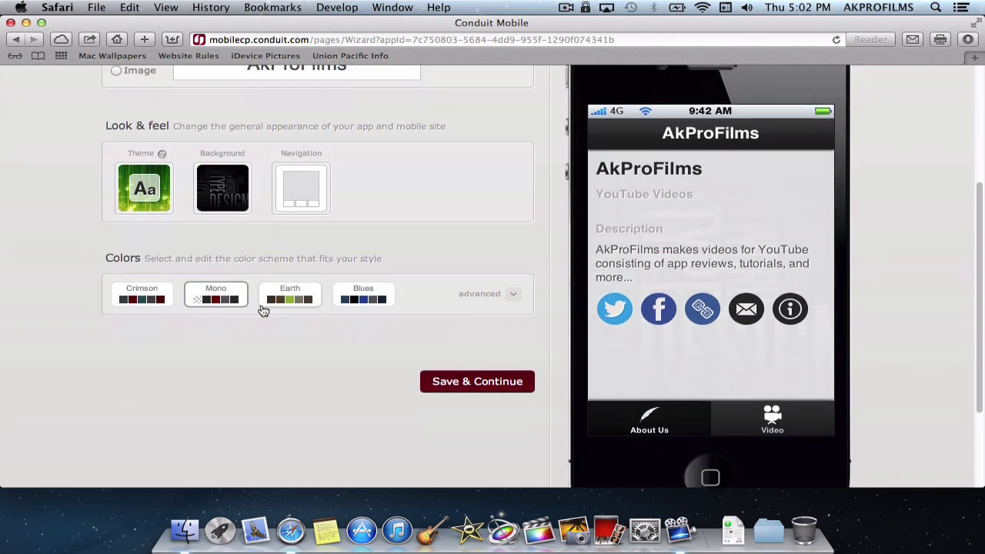
pyautogui.scroll(4, 263, 303)
pyautogui.scroll(-1, 269, 288)
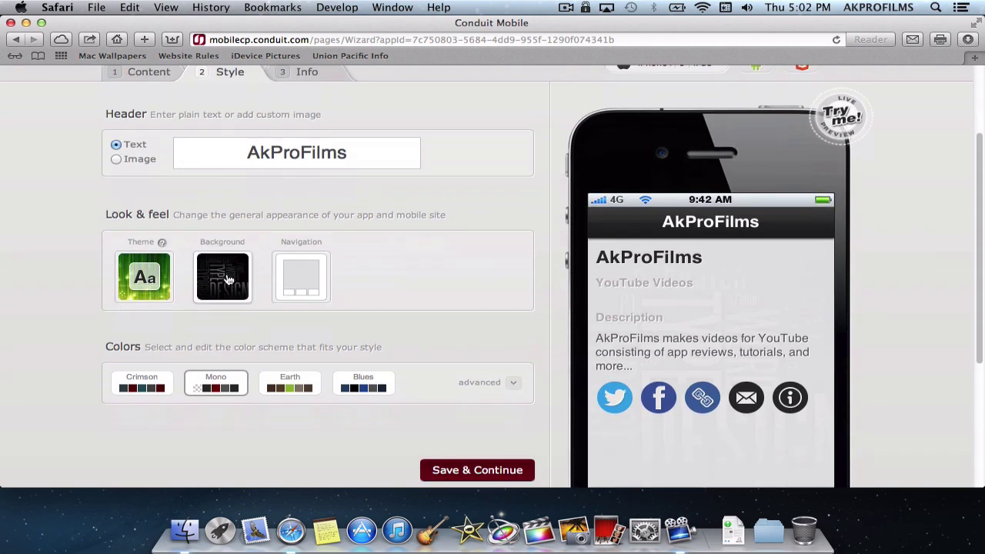
pyautogui.click(227, 280)
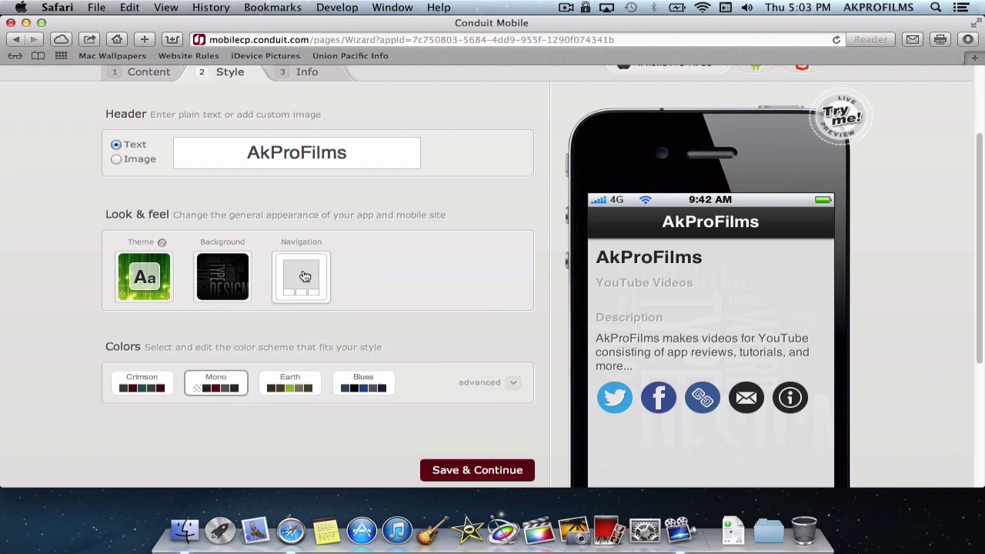
# Switch the navigation layout to grid
pyautogui.click(304, 276)
pyautogui.click(384, 343)
pyautogui.scroll(-3, 370, 325)
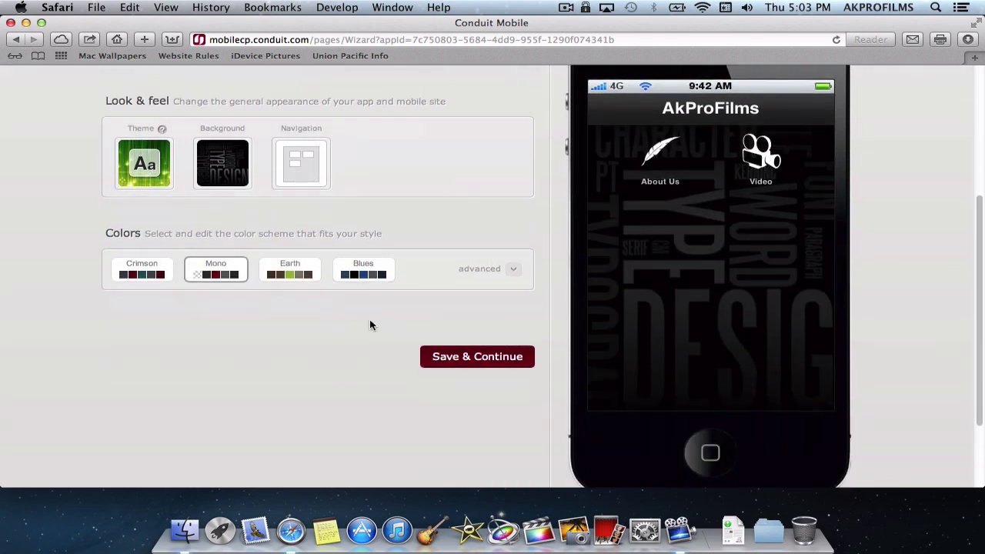
pyautogui.scroll(3, 370, 324)
pyautogui.scroll(-6, 695, 357)
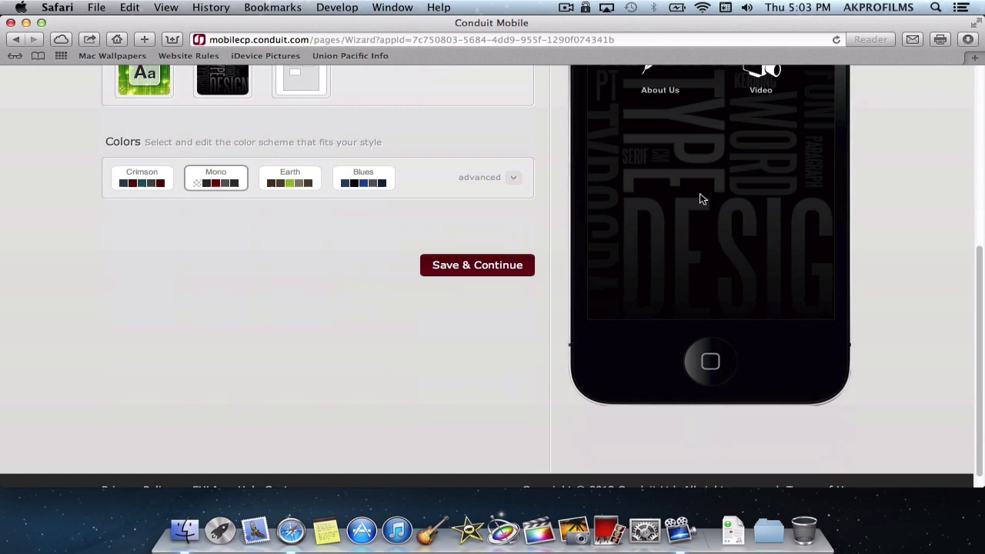
pyautogui.scroll(2, 303, 176)
# Apply the Light theme with the Blues colour scheme
pyautogui.click(132, 151)
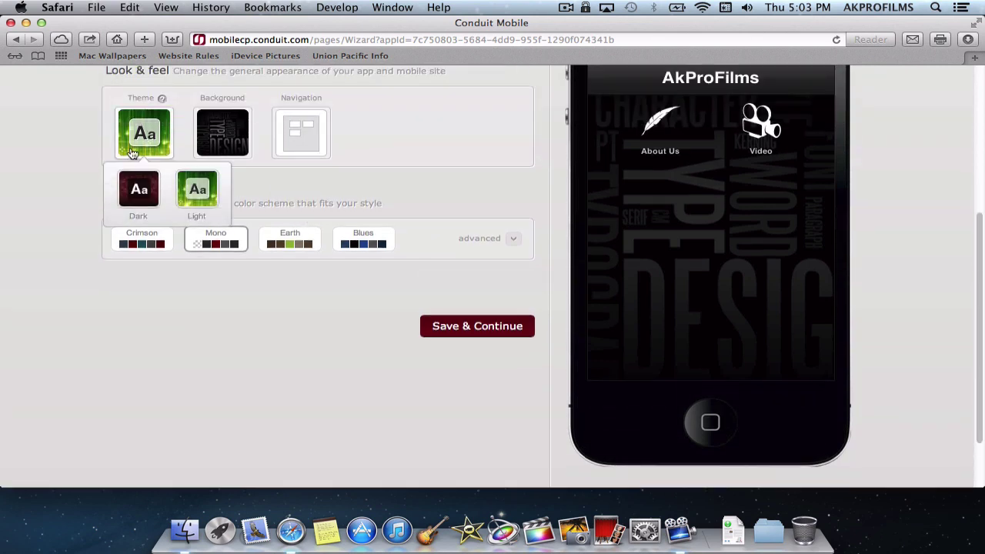
pyautogui.click(144, 198)
pyautogui.scroll(1, 153, 198)
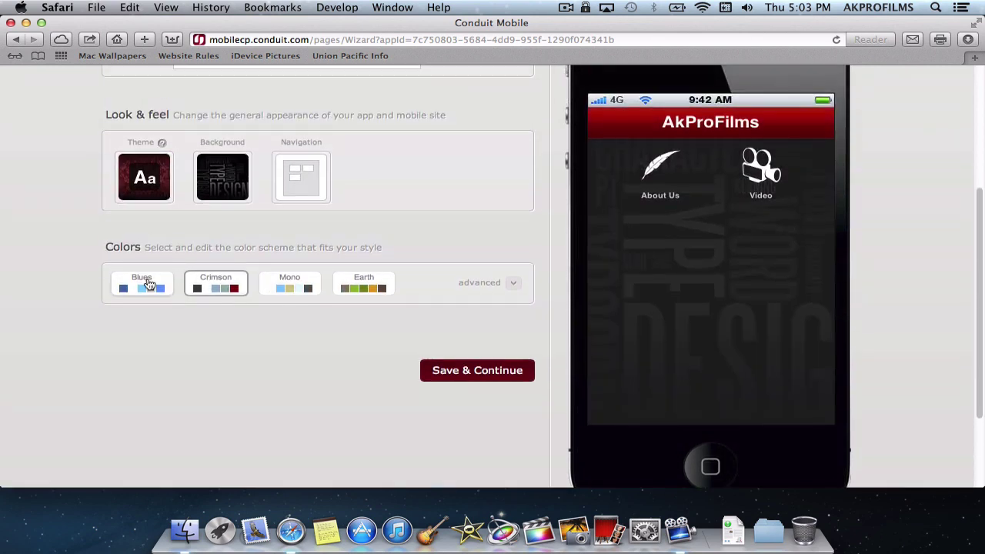
pyautogui.click(150, 284)
pyautogui.click(290, 288)
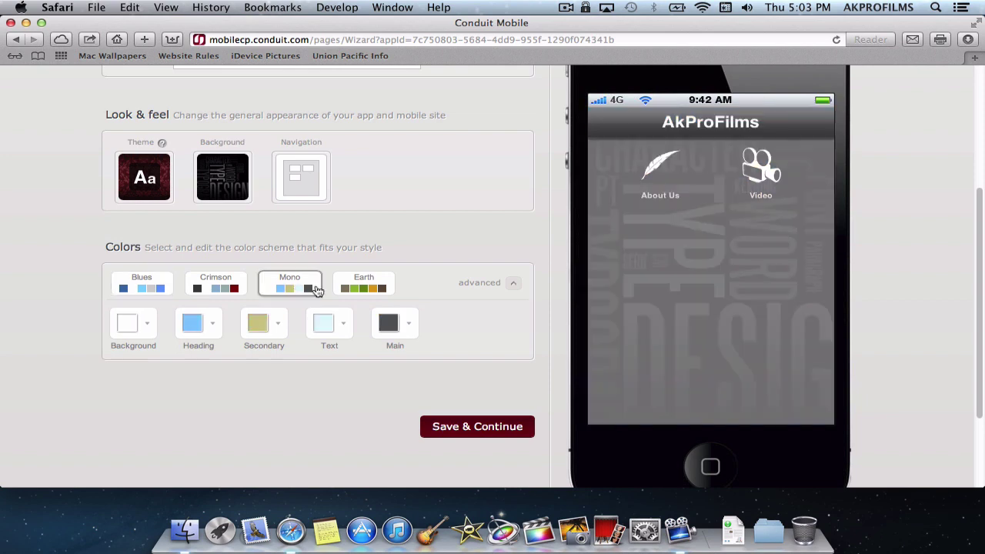
pyautogui.click(155, 192)
pyautogui.click(202, 248)
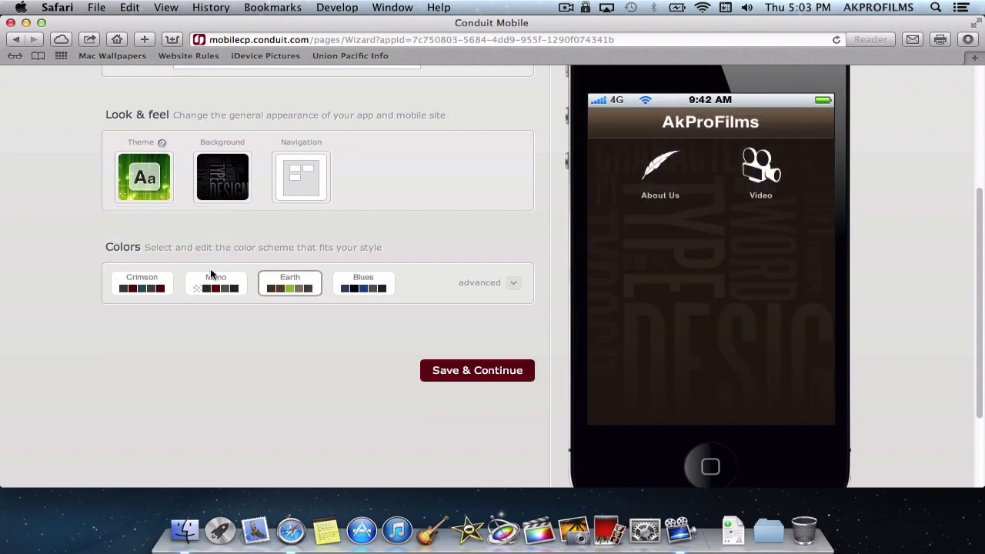
pyautogui.click(211, 276)
pyautogui.click(363, 287)
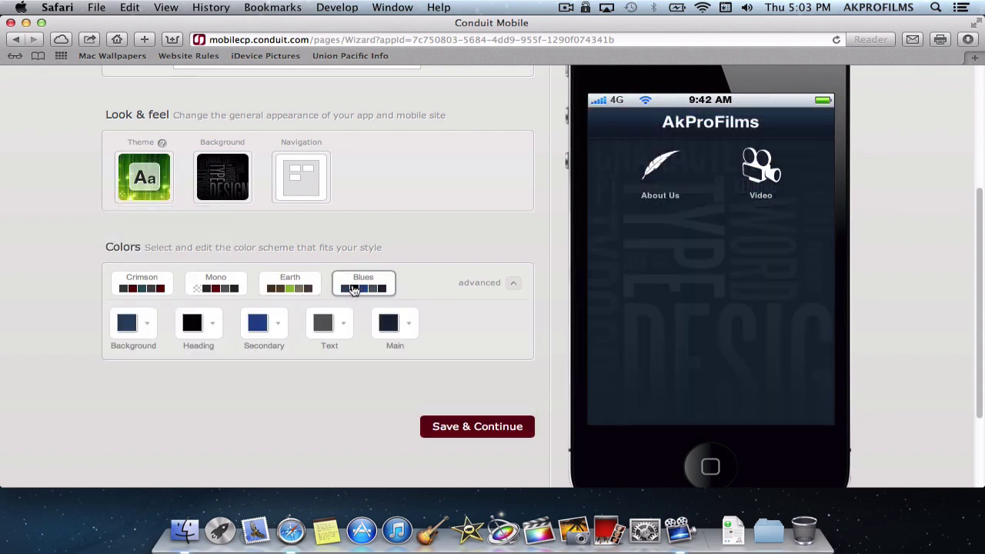
pyautogui.scroll(3, 353, 289)
pyautogui.scroll(2, 395, 260)
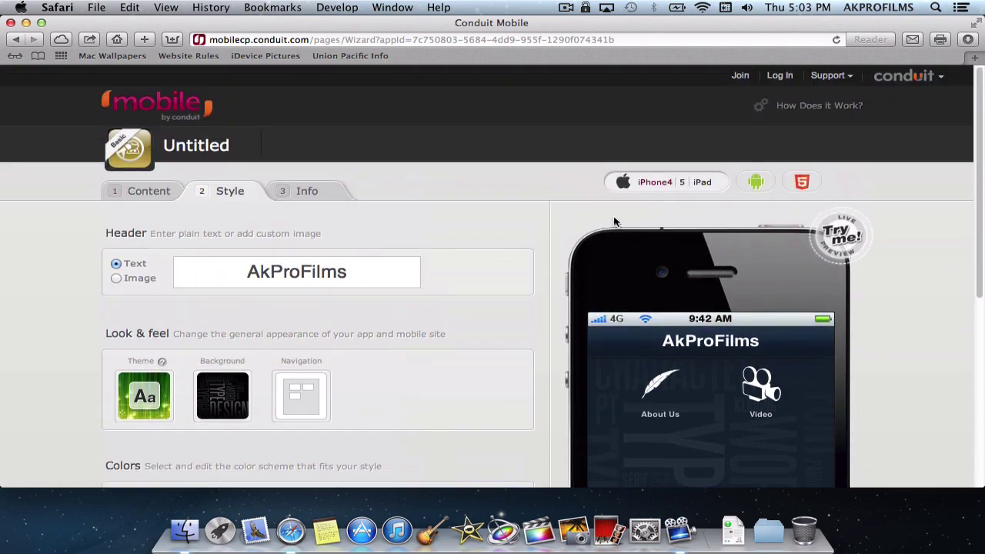
pyautogui.click(681, 184)
pyautogui.scroll(-1, 691, 189)
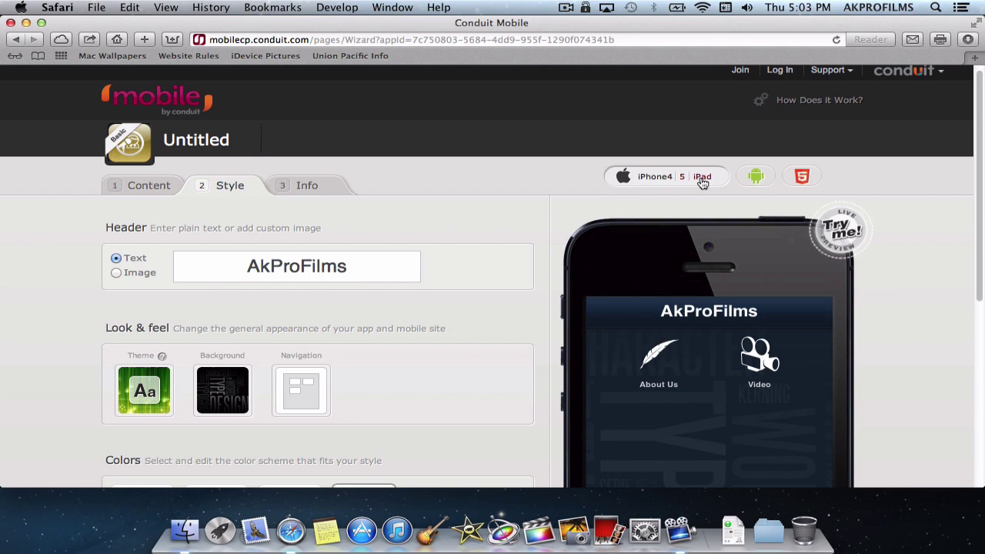
pyautogui.click(756, 183)
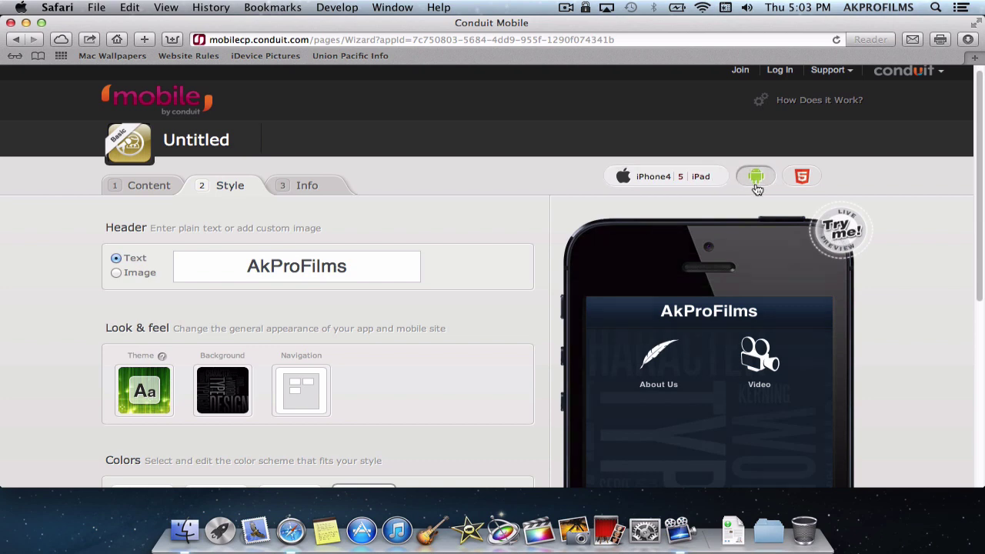
pyautogui.click(647, 177)
pyautogui.scroll(-5, 563, 222)
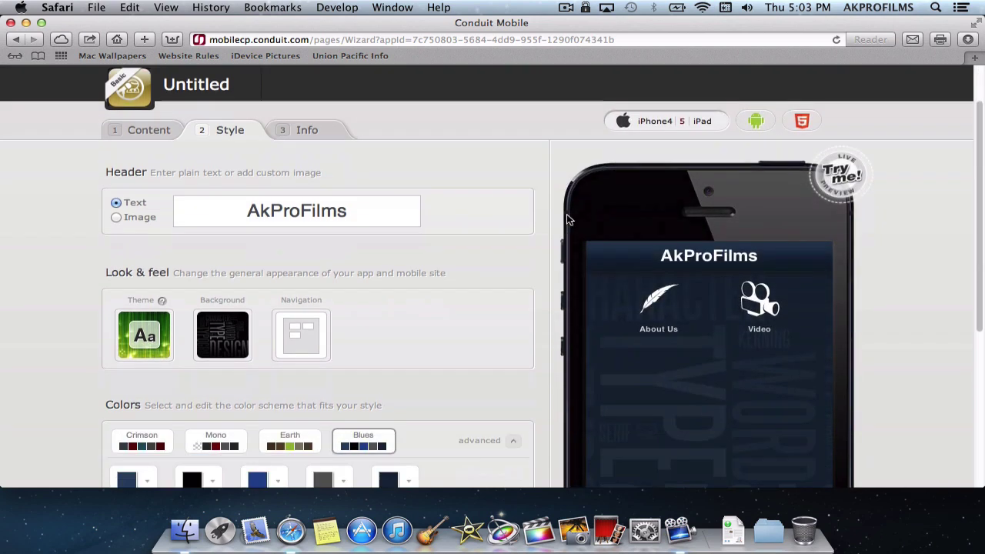
pyautogui.scroll(-5, 558, 222)
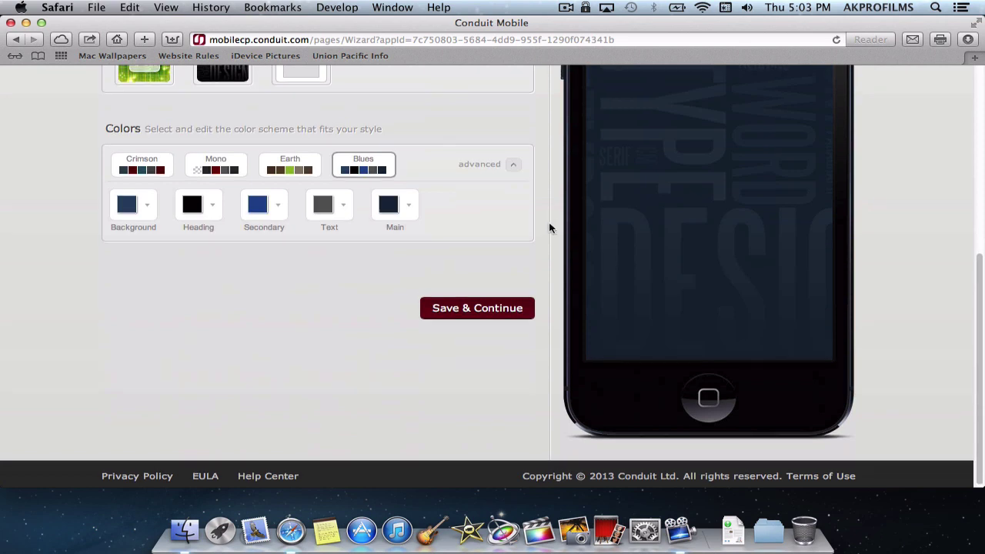
pyautogui.scroll(10, 547, 223)
pyautogui.scroll(2, 539, 219)
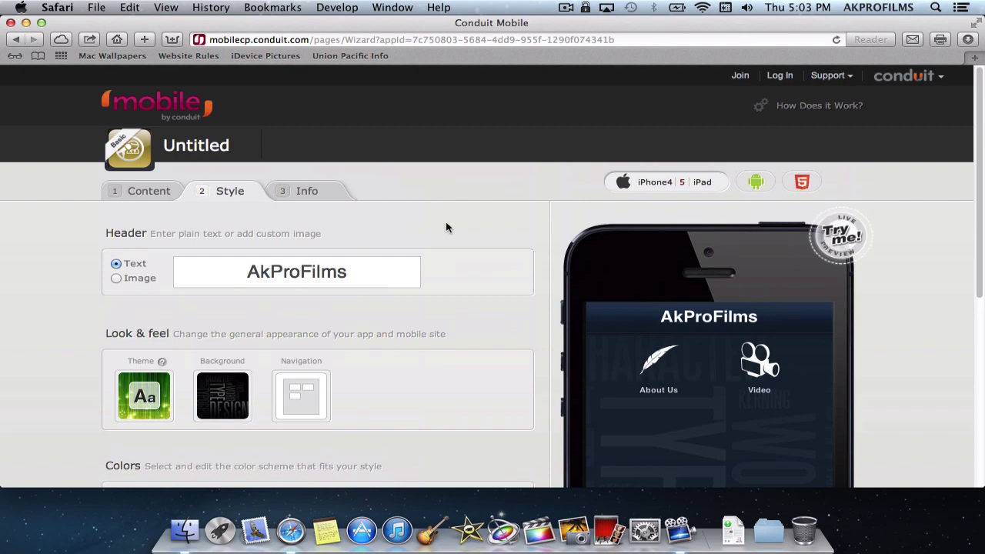
# On the Info step, set the app icon to the red TV icon
pyautogui.click(330, 196)
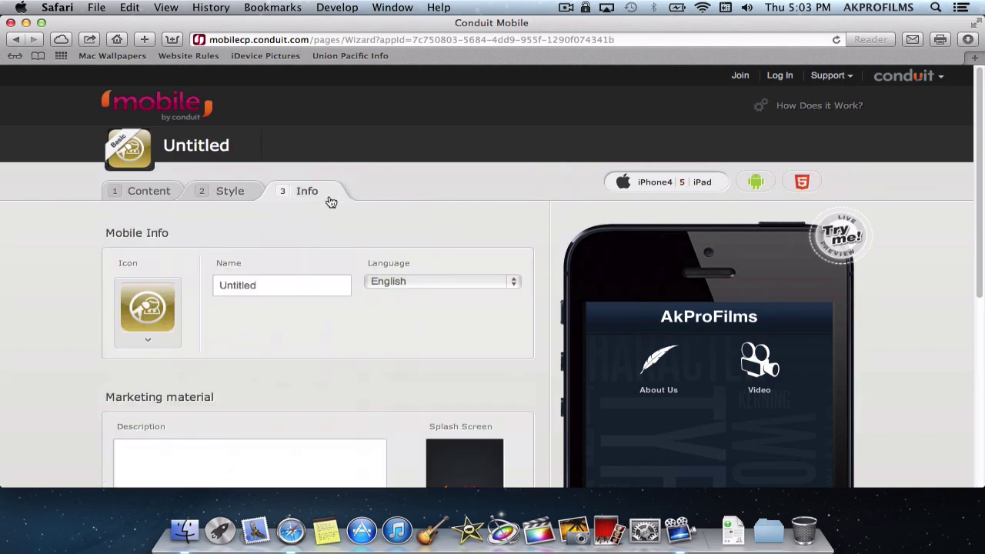
pyautogui.scroll(-1, 315, 296)
pyautogui.scroll(-3, 312, 300)
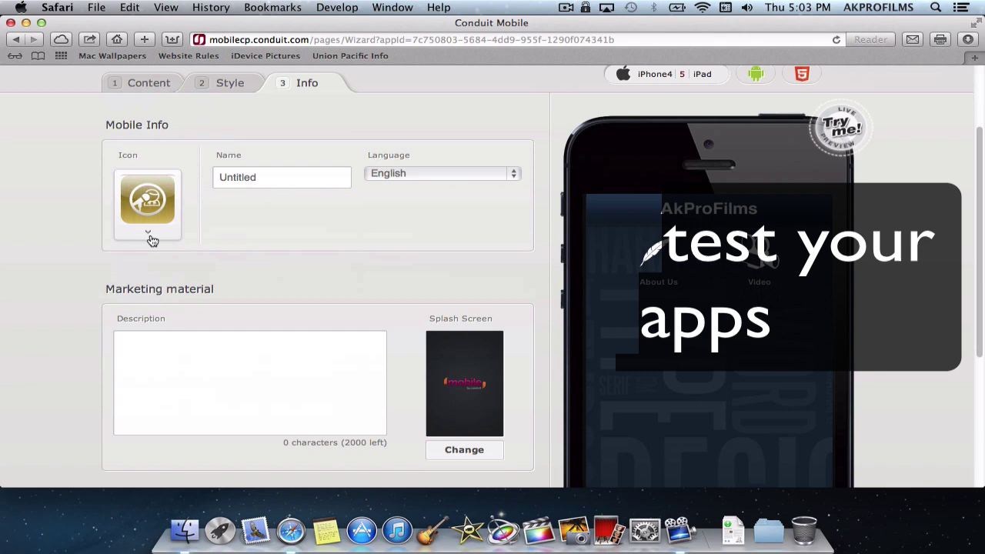
pyautogui.click(150, 234)
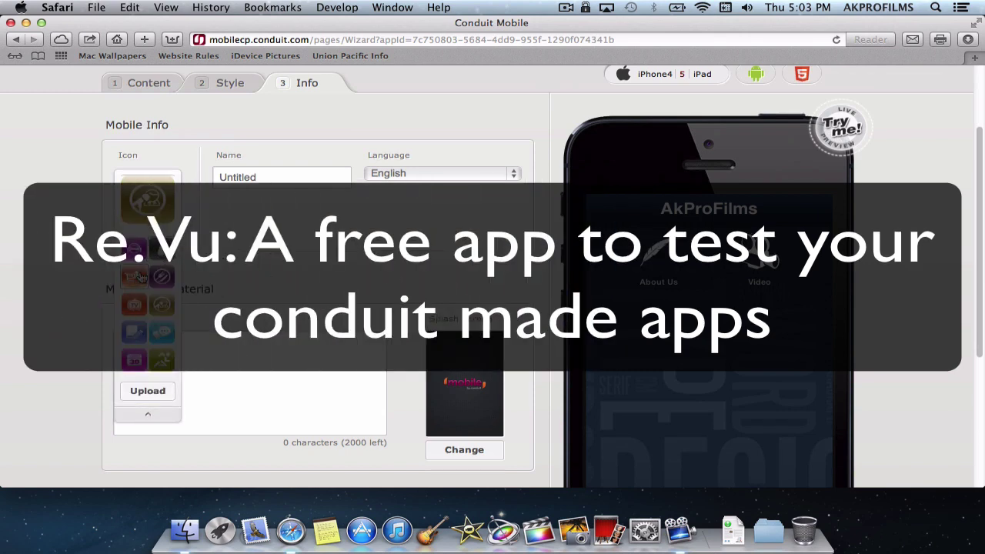
pyautogui.click(135, 304)
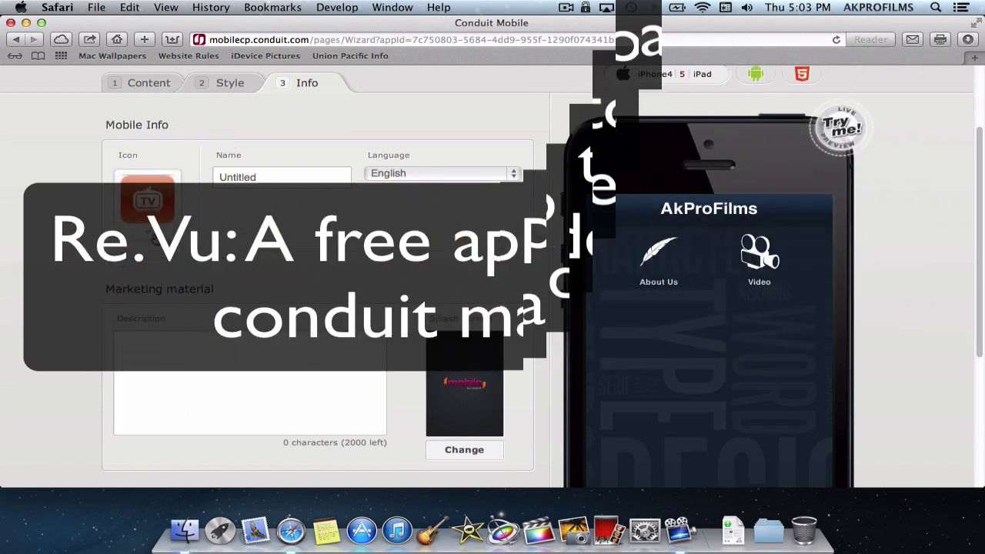
# Focus the empty app description field and scroll through the Marketing material section
pyautogui.click(273, 362)
pyautogui.scroll(-5, 298, 371)
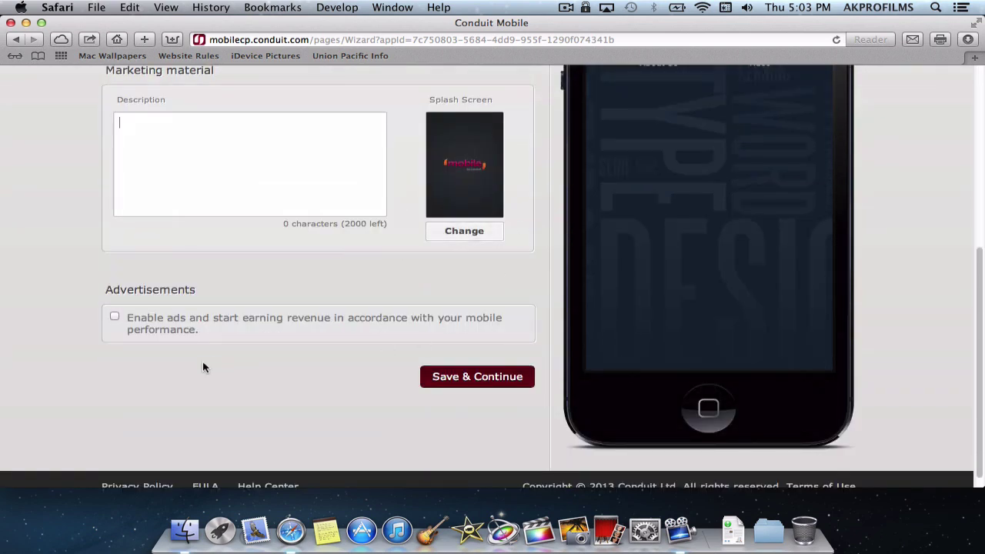
pyautogui.scroll(3, 128, 325)
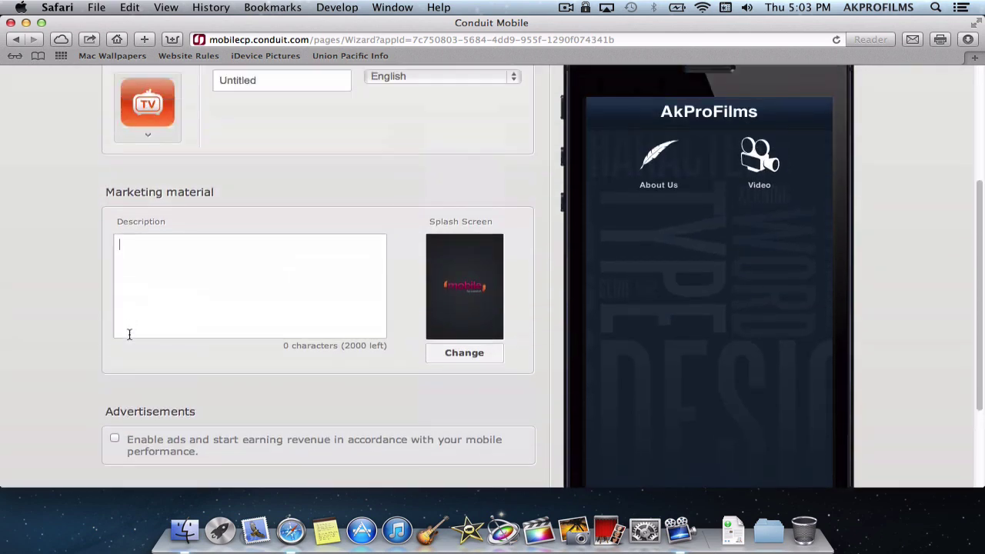
pyautogui.scroll(1, 128, 324)
pyautogui.scroll(-3, 129, 329)
pyautogui.scroll(-2, 124, 335)
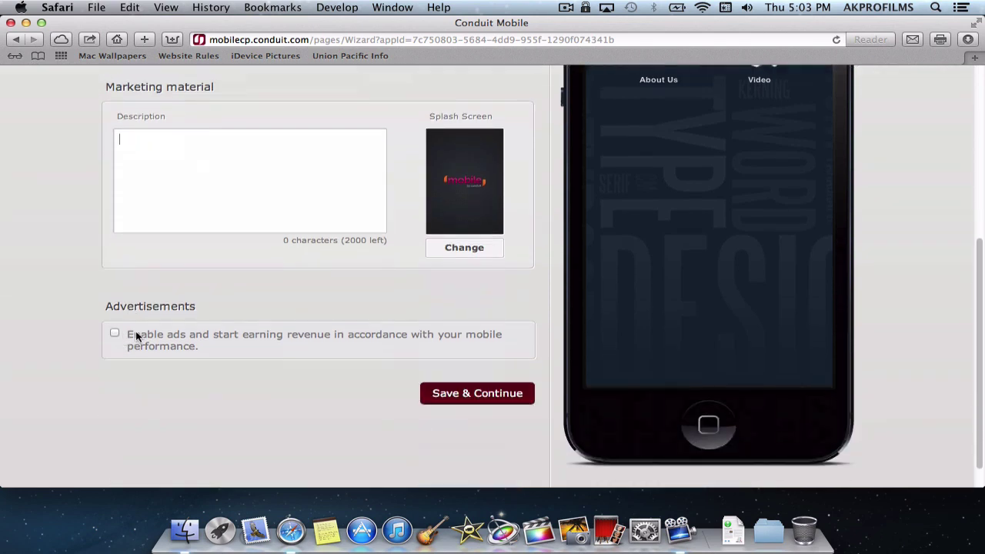
pyautogui.scroll(1, 396, 152)
pyautogui.scroll(4, 403, 149)
pyautogui.scroll(2, 402, 149)
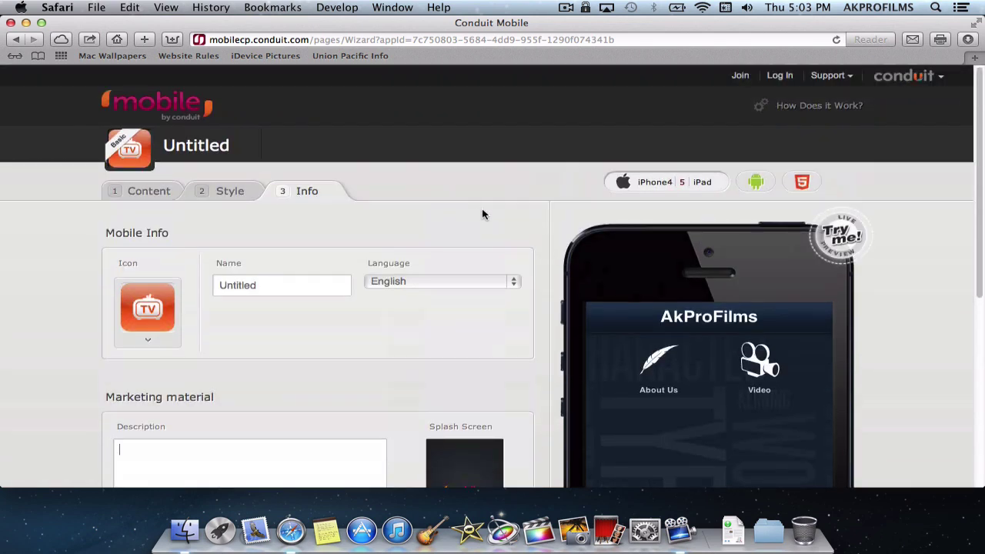
pyautogui.scroll(-8, 431, 300)
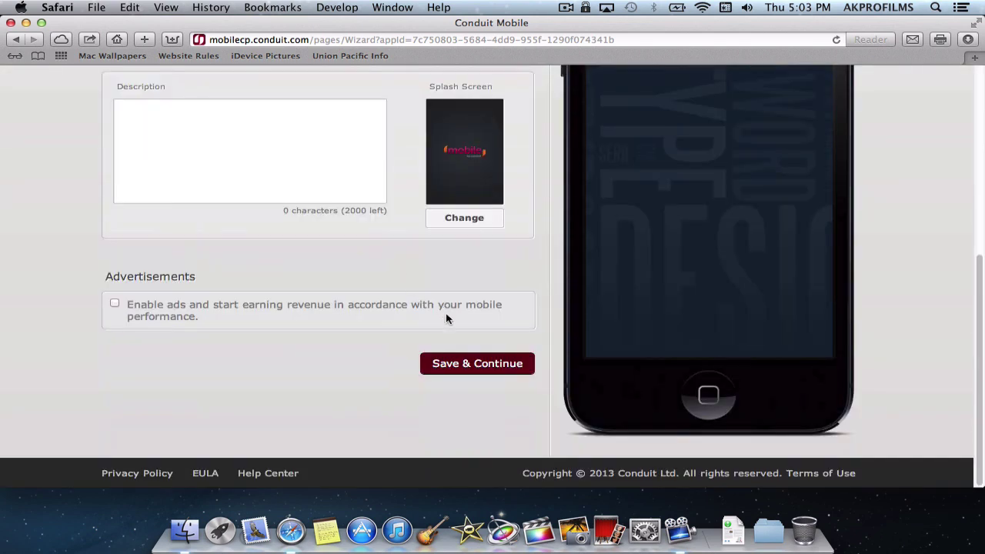
pyautogui.click(460, 371)
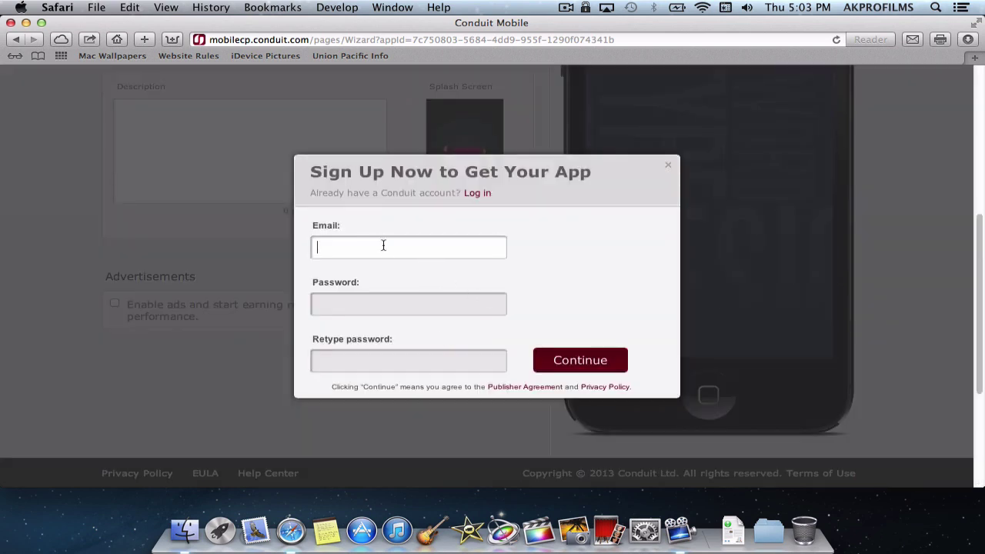
pyautogui.click(375, 303)
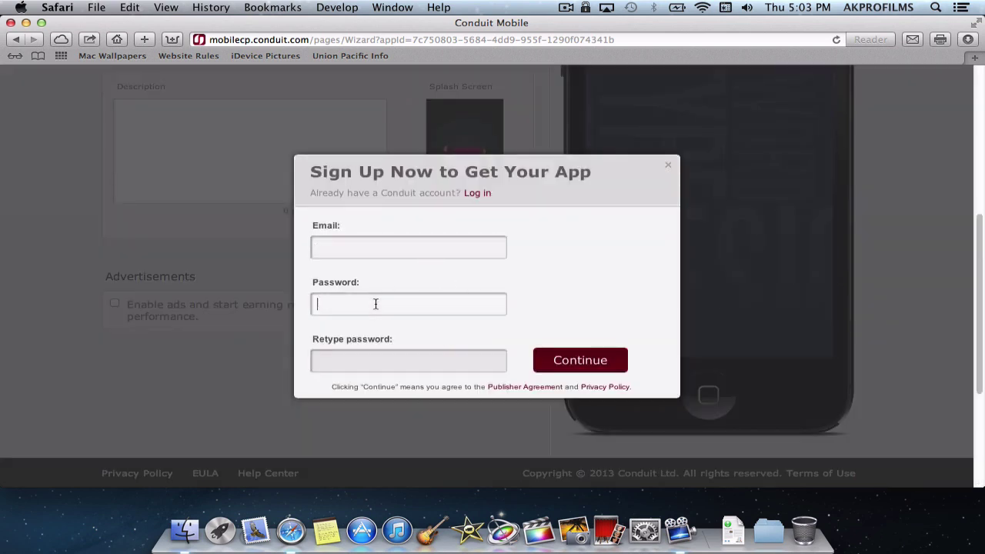
pyautogui.click(376, 358)
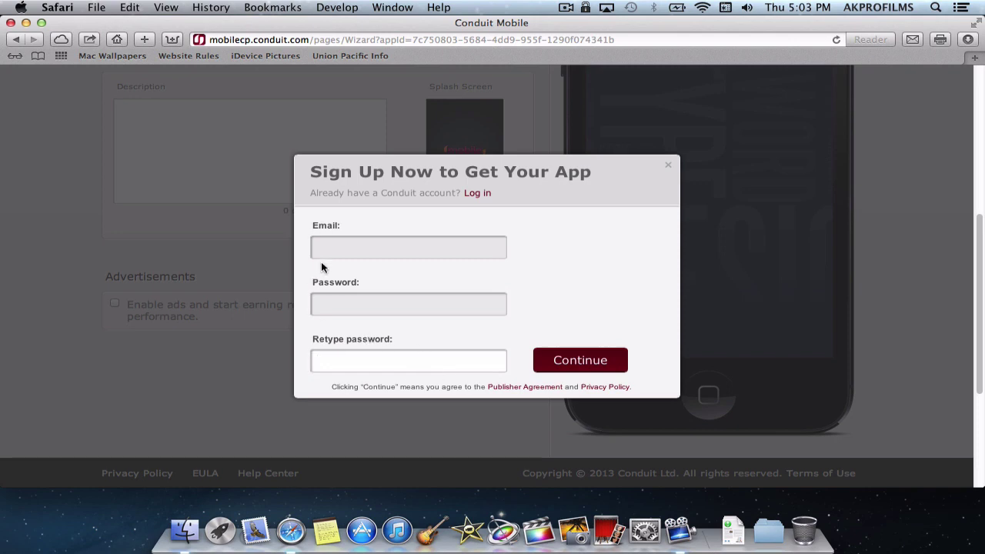
pyautogui.click(668, 167)
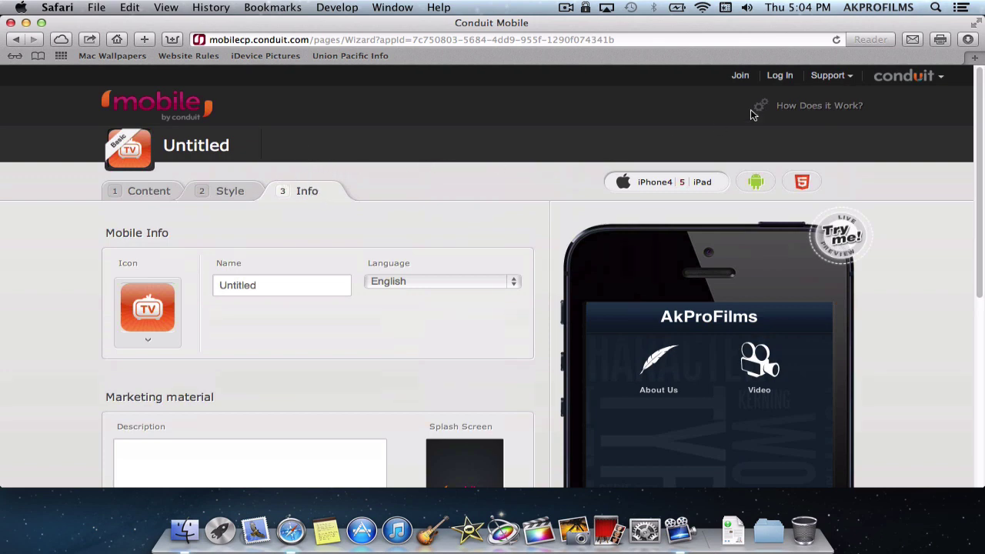
# Open How Does it Work? in a new tab and view Pricing's Basic, Gold and Platinum plans
pyautogui.click(772, 120)
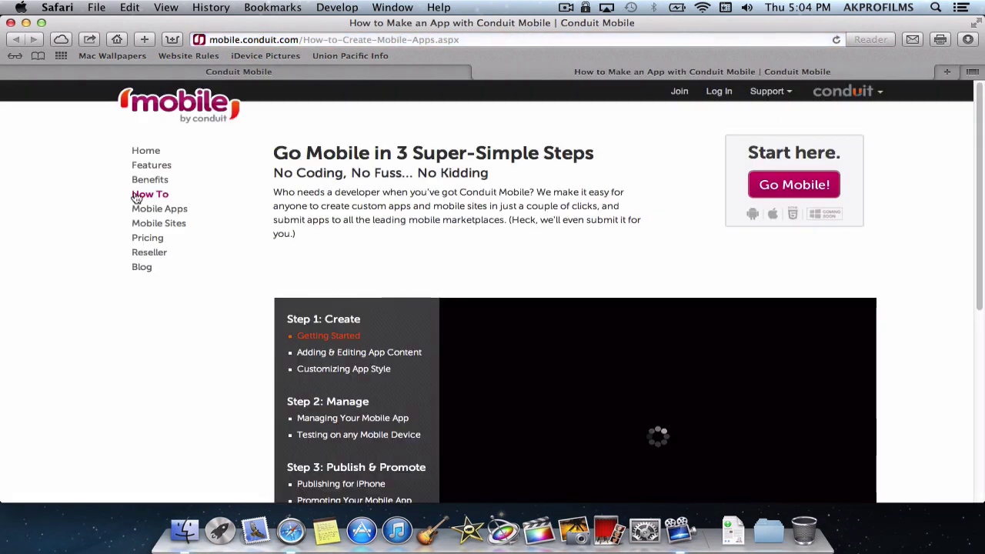
pyautogui.click(143, 239)
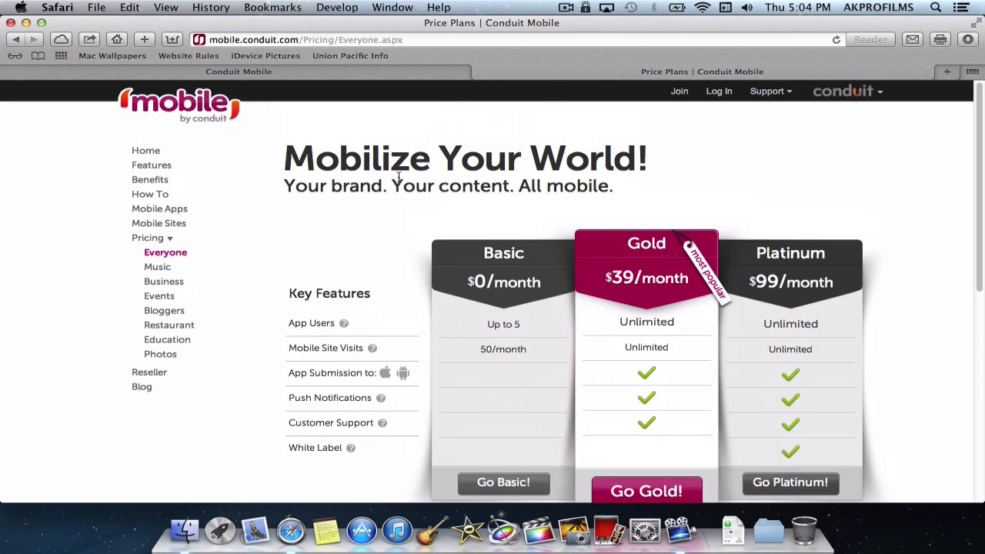
pyautogui.scroll(-3, 398, 179)
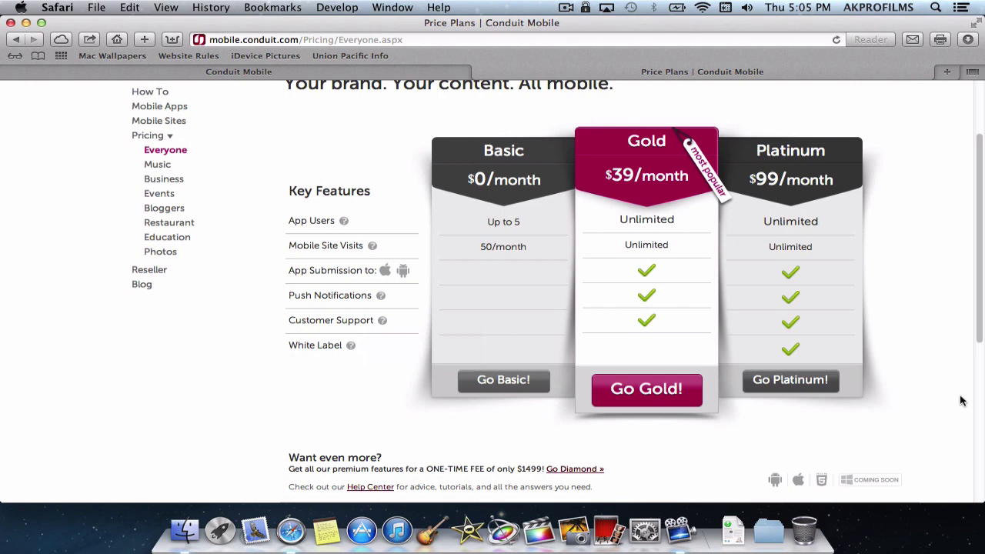
pyautogui.scroll(-2, 346, 323)
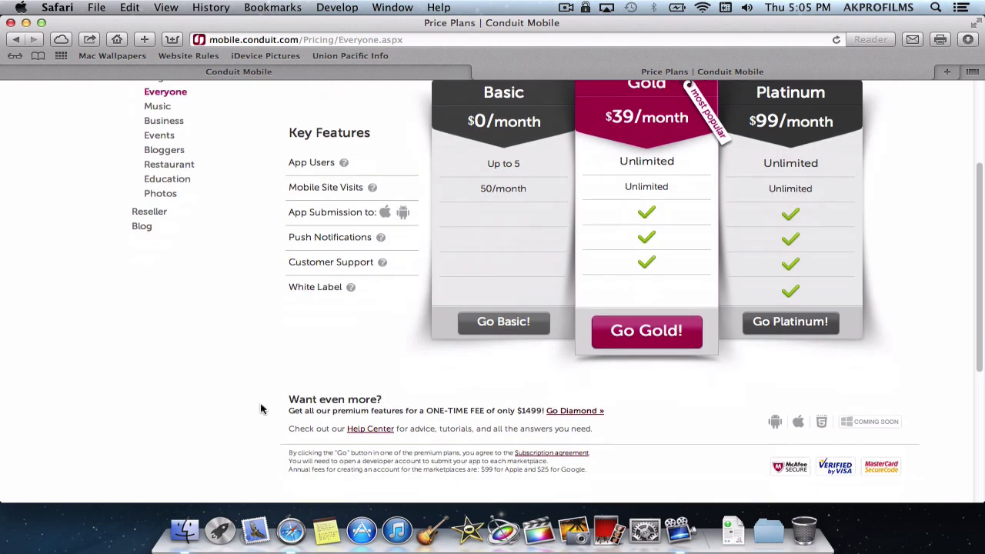
pyautogui.moveTo(293, 408)
pyautogui.mouseDown()
pyautogui.moveTo(569, 431)
pyautogui.moveTo(555, 416)
pyautogui.moveTo(602, 421)
pyautogui.mouseUp()
pyautogui.click(613, 425)
pyautogui.scroll(3, 629, 415)
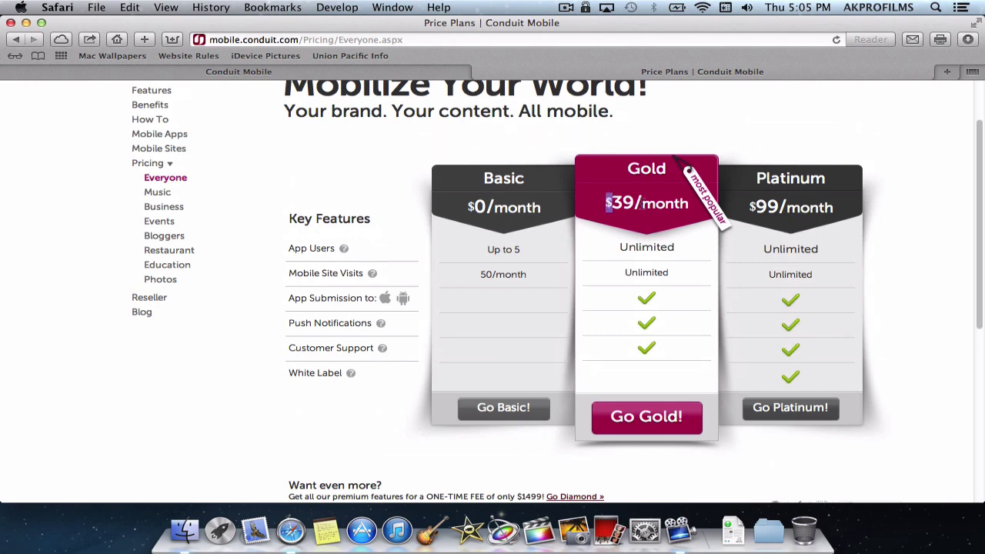
pyautogui.moveTo(608, 201); pyautogui.dragTo(689, 201)
pyautogui.click(687, 203)
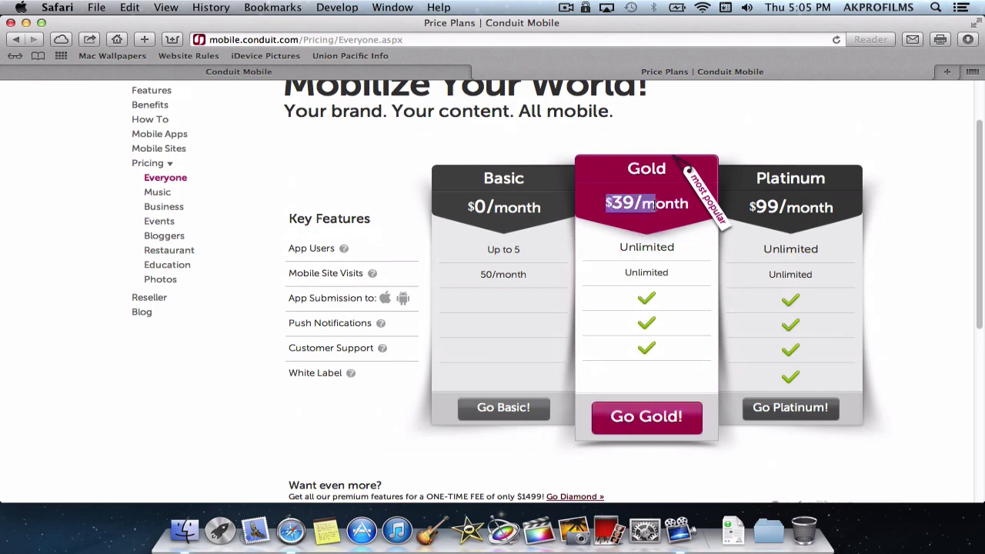
pyautogui.moveTo(608, 201); pyautogui.dragTo(671, 206)
pyautogui.scroll(-4, 675, 231)
pyautogui.scroll(-4, 646, 266)
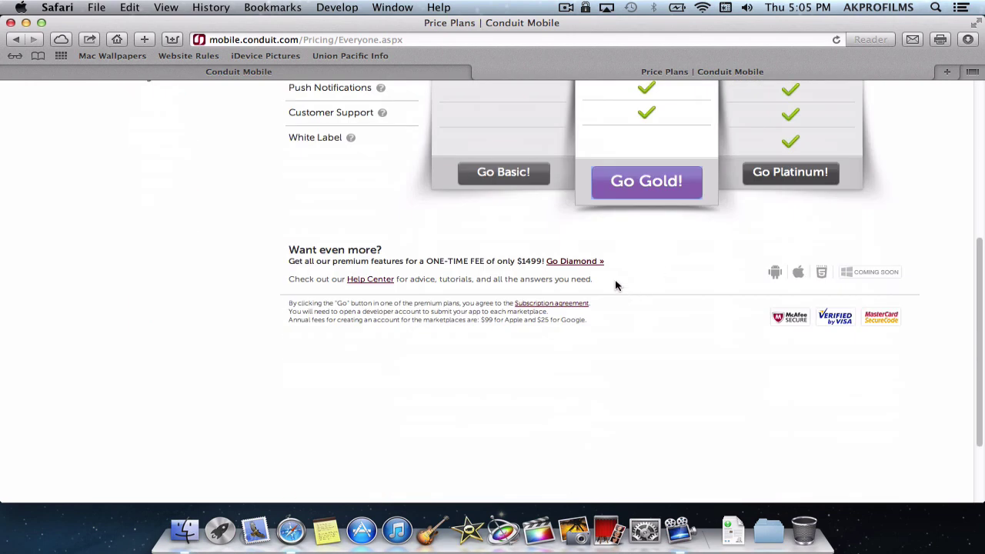
pyautogui.click(638, 260)
pyautogui.scroll(5, 523, 250)
pyautogui.scroll(3, 523, 250)
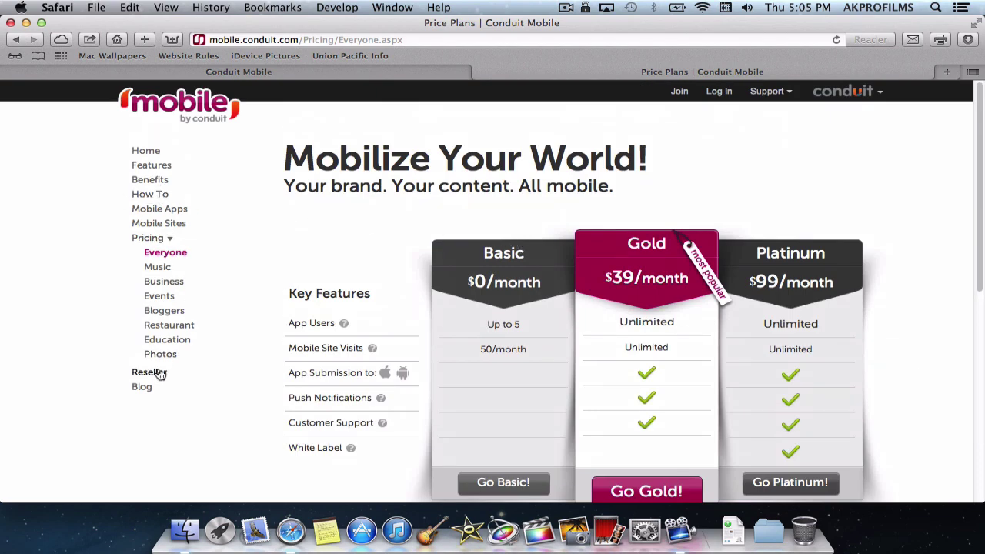
# Go through Benefits to the Features page listing RSS Feeds and Video Gallery, selecting its web address
pyautogui.click(161, 185)
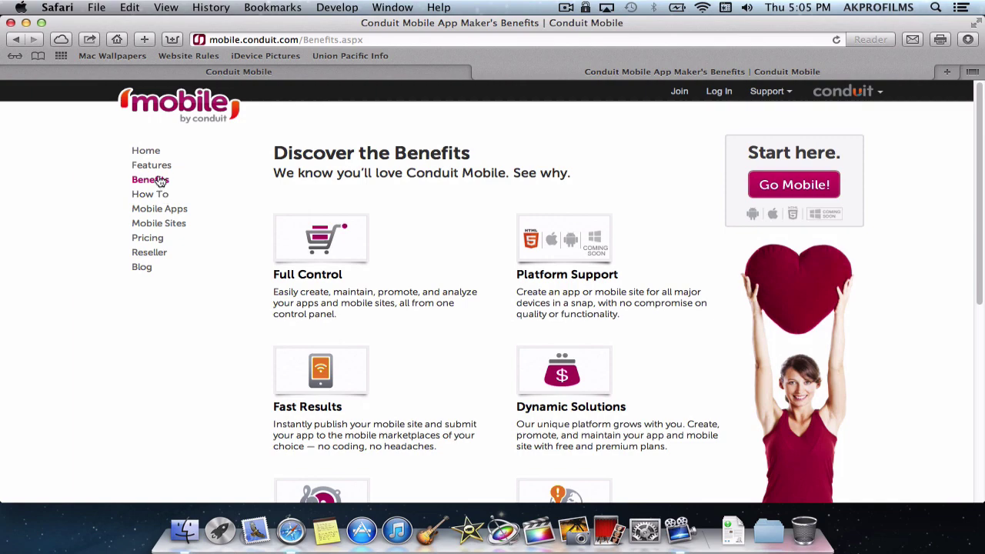
pyautogui.click(152, 166)
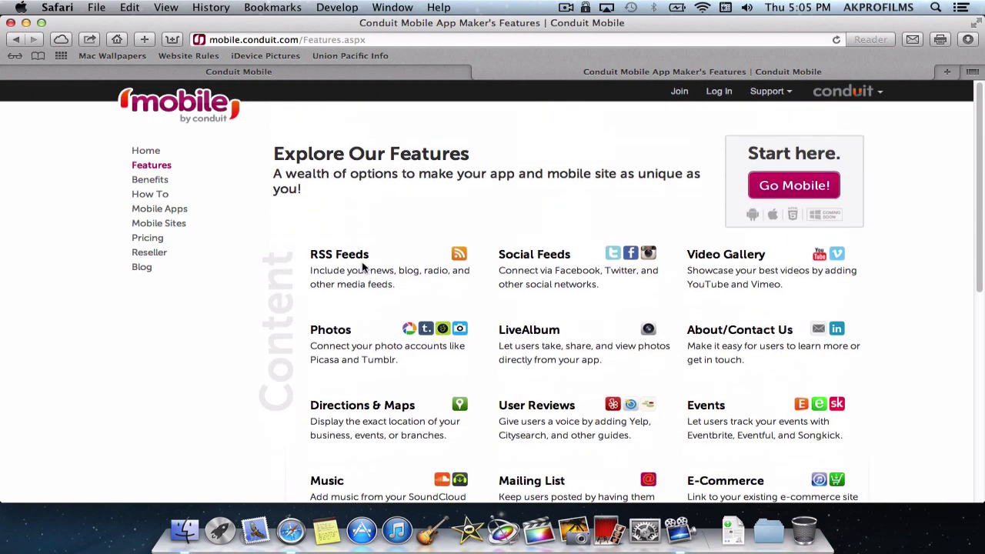
pyautogui.click(280, 40)
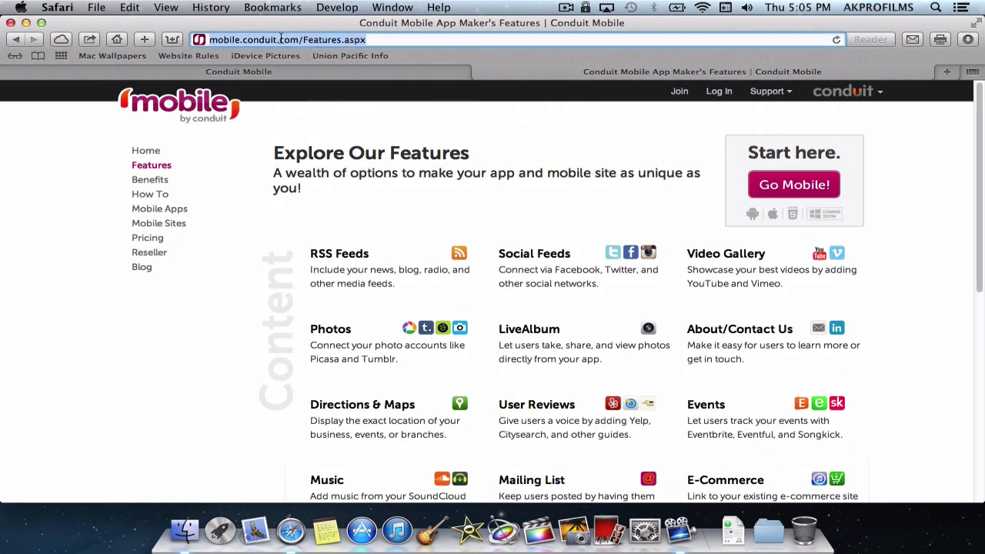